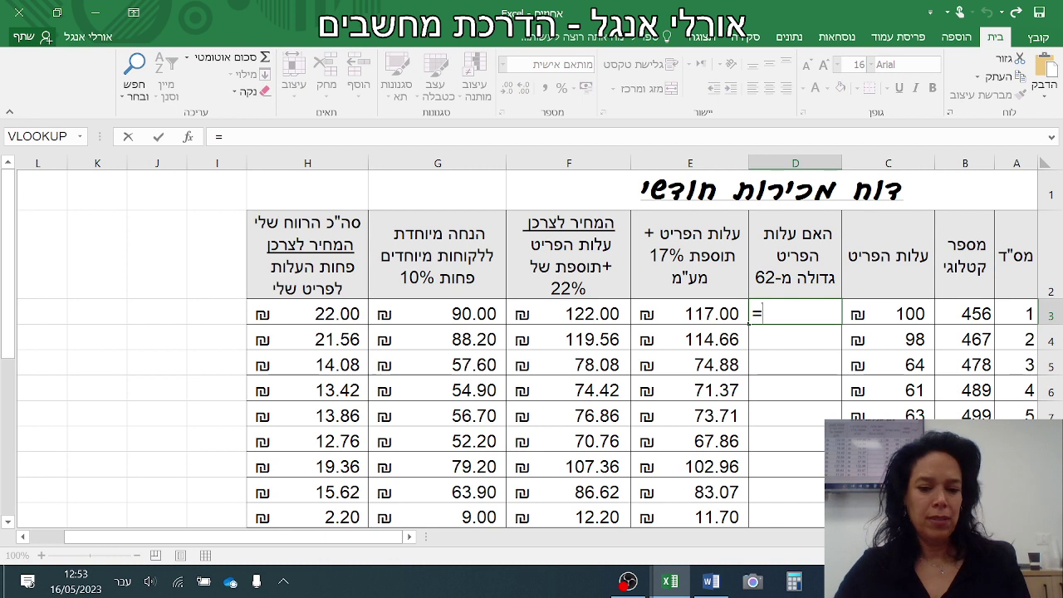
Step: Start an IF formula in D3 with the logical test C3>62
key(alt+shift)
text(if()
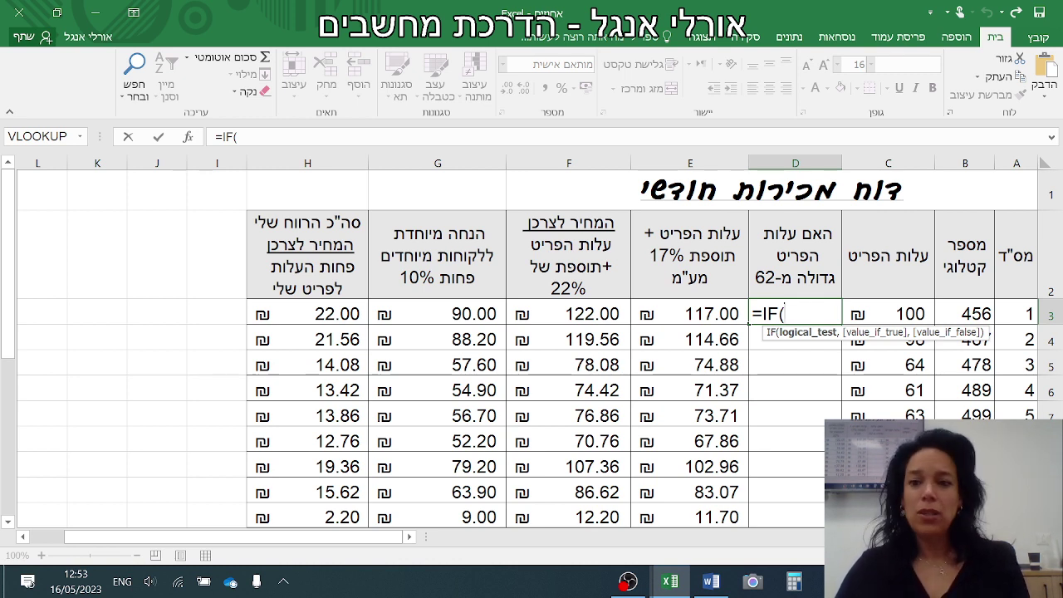
click(899, 309)
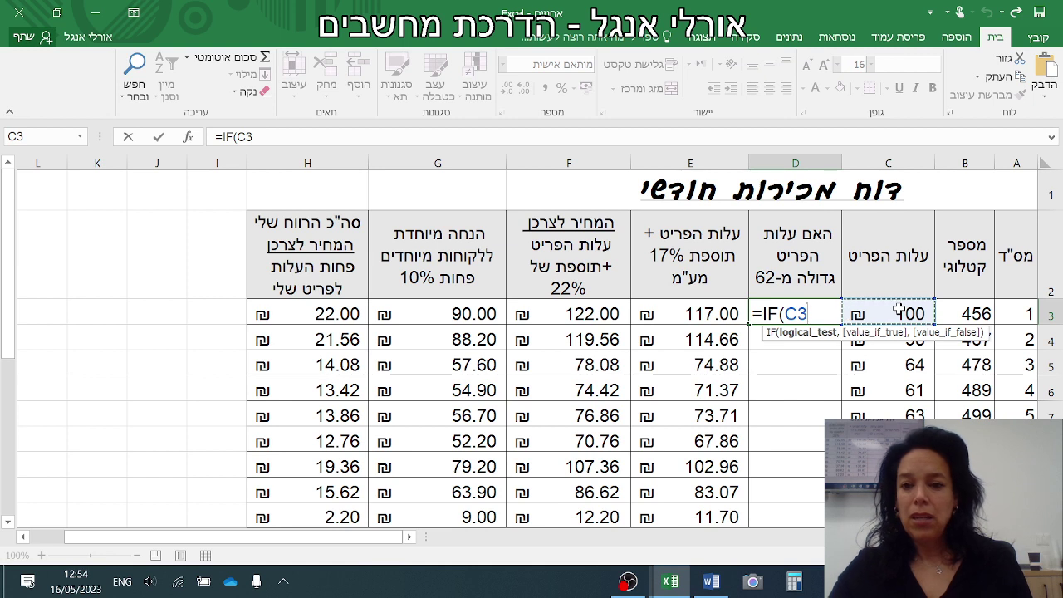
text(>62)
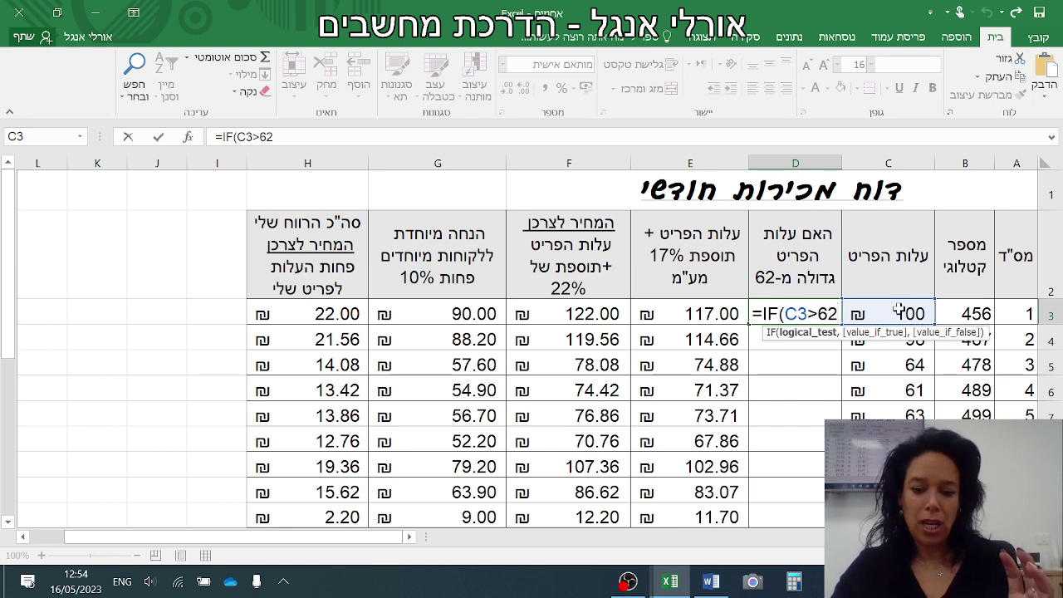
text(,)
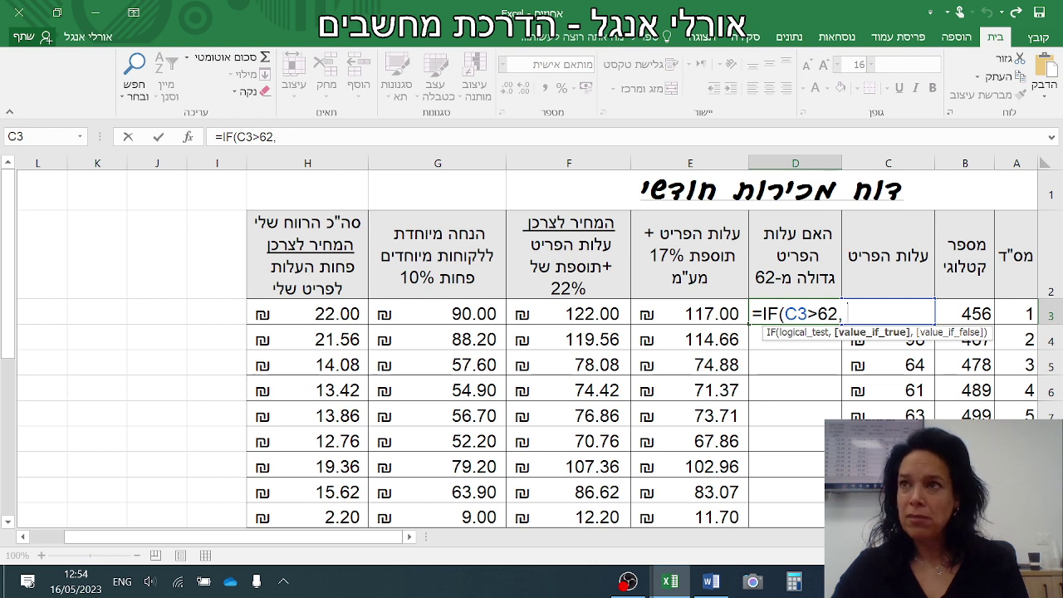
Step: Add "גדול" as the value-if-true argument of the IF formula in D3
text( ")
key(alt+shift)
text(ג)
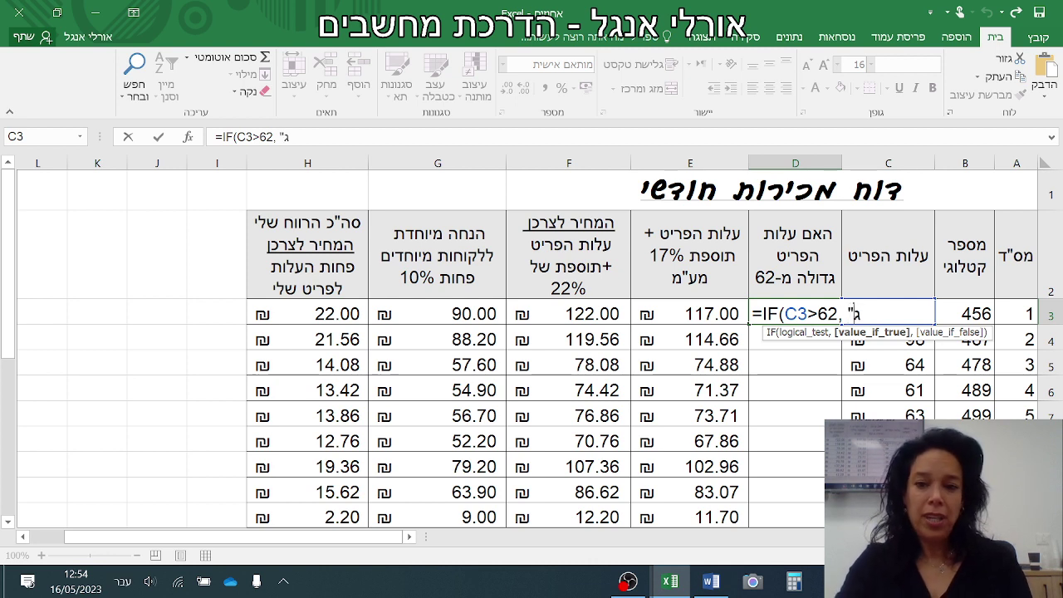
text(דול" )
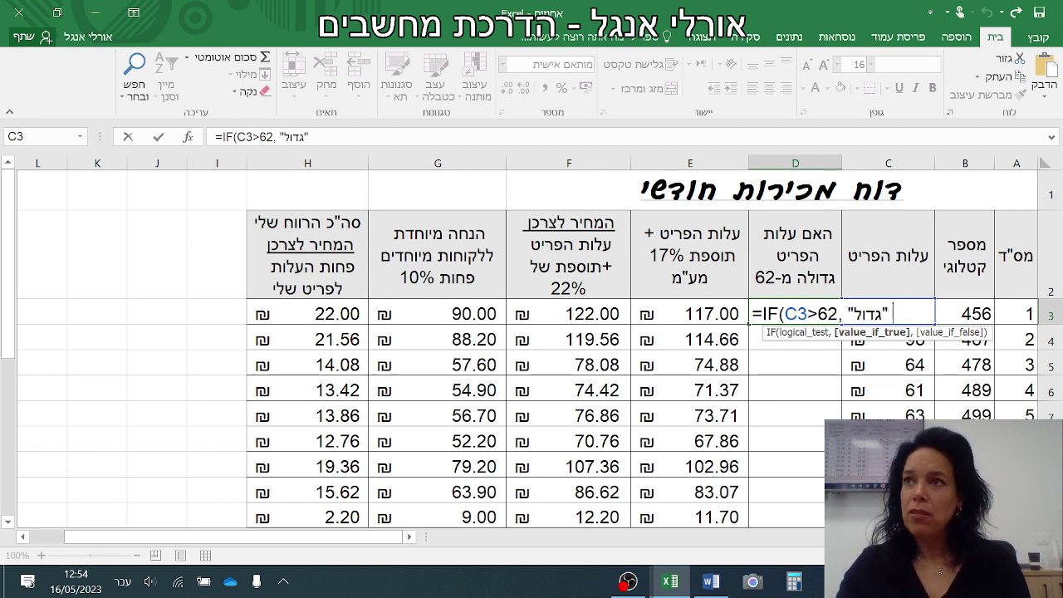
text(ת)
key(BackSpace)
text(,)
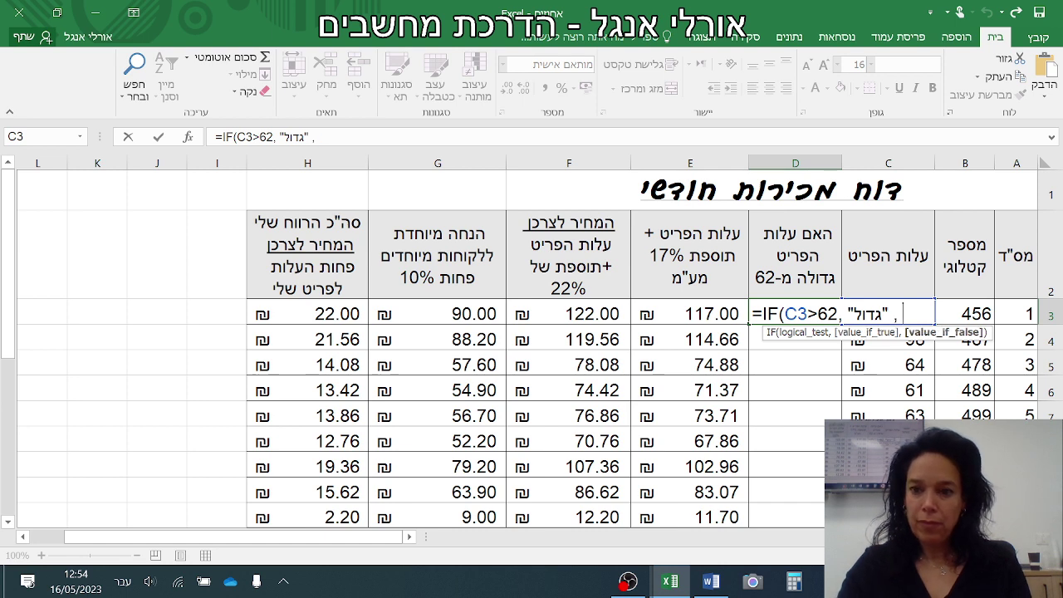
Step: Add "קטן" as the value-if-false argument and complete the IF formula in D3
text( "ק)
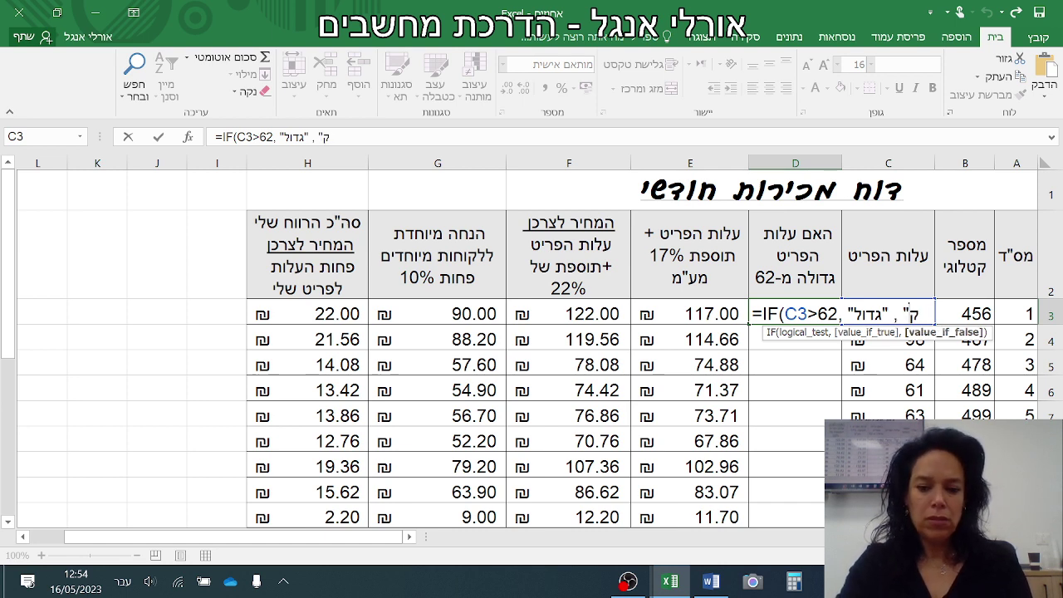
text(טן)
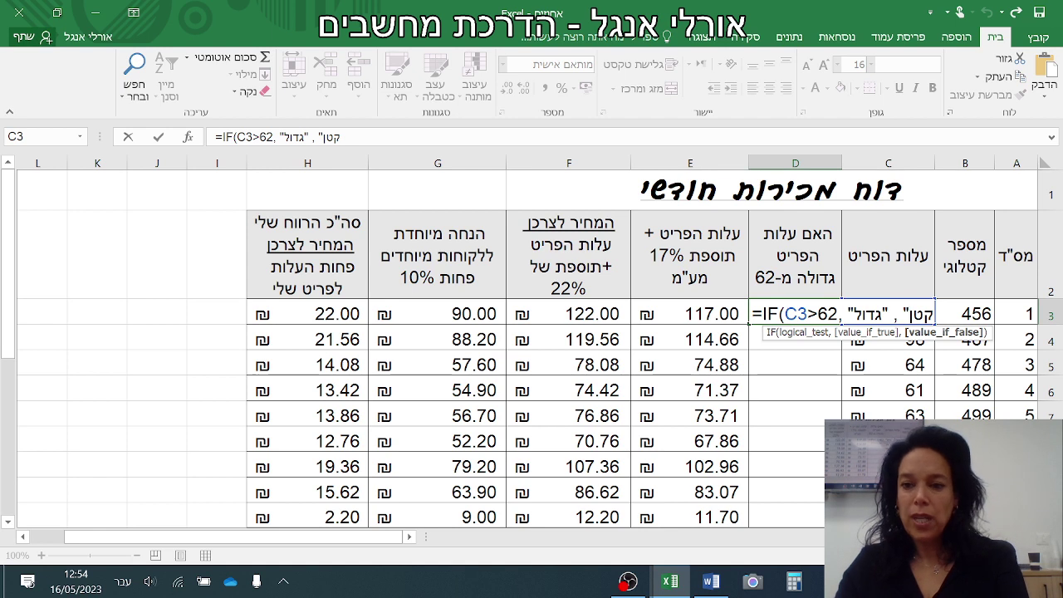
text(")
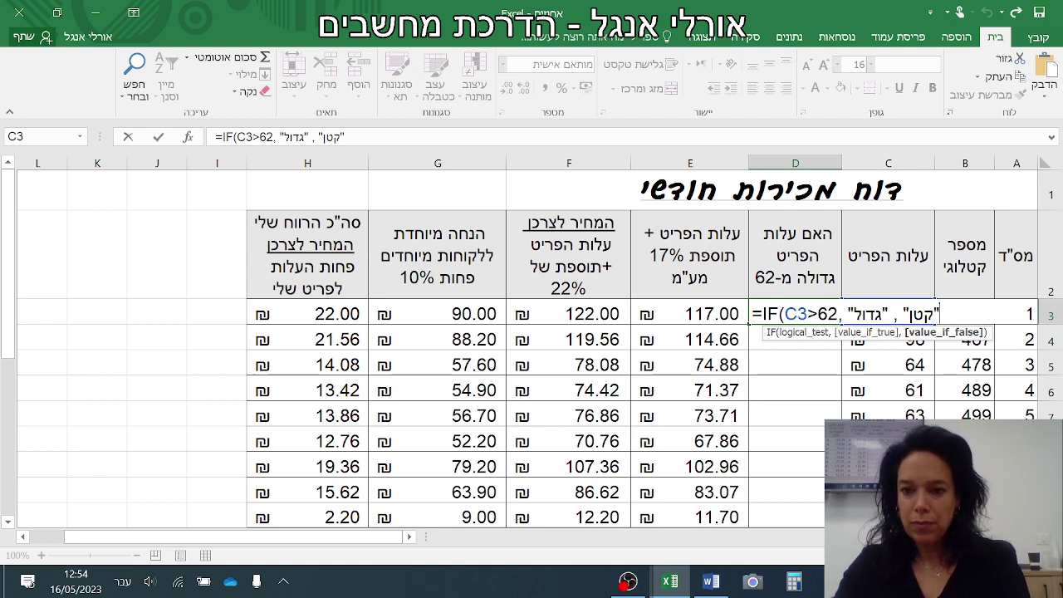
text())
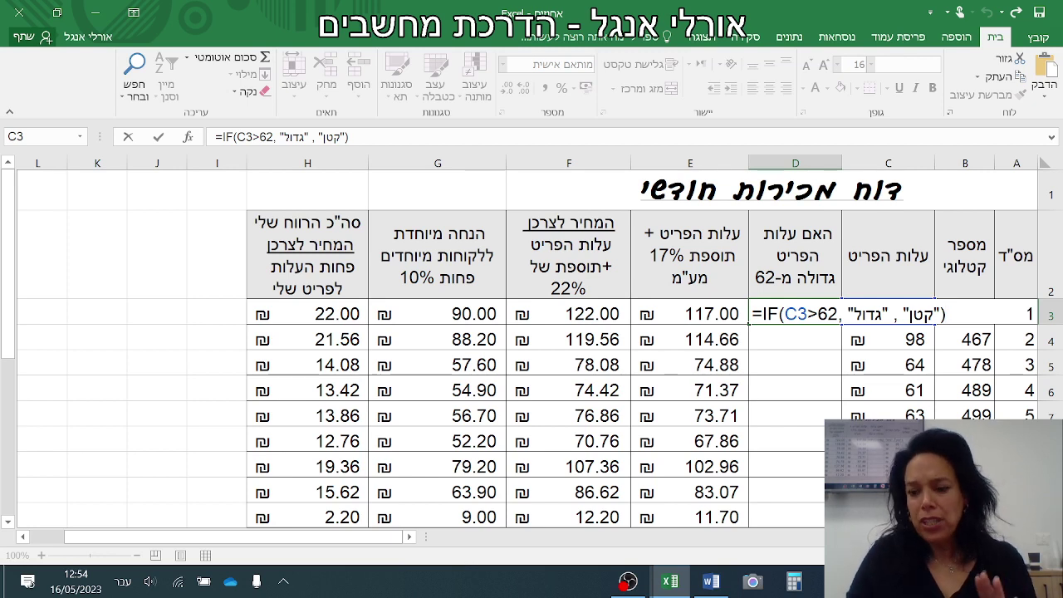
key(Return)
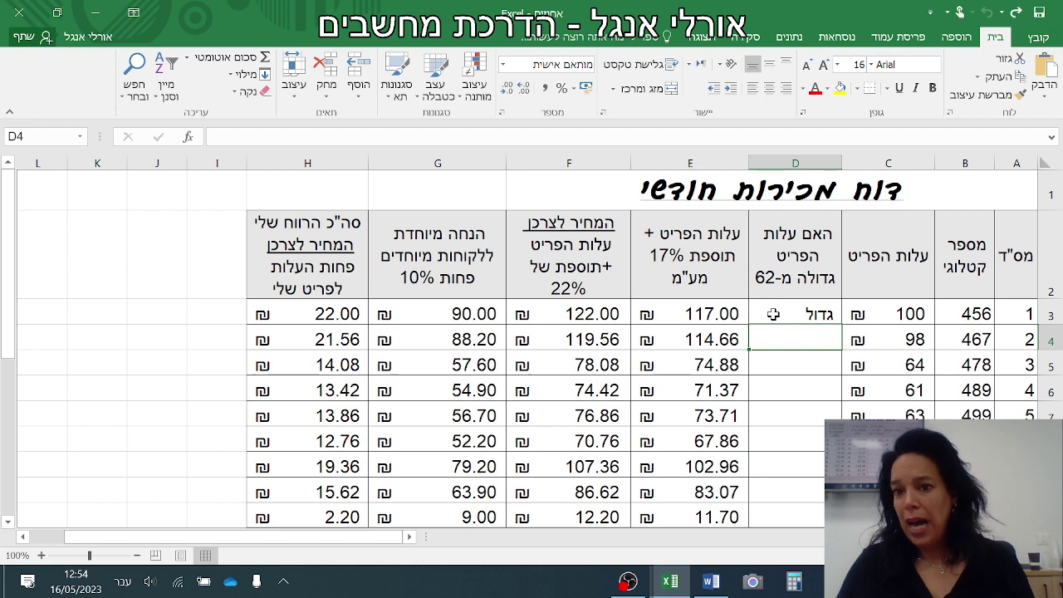
Step: Test the D3 formula by changing the item cost in C3 to 61 and then back to 100
click(917, 314)
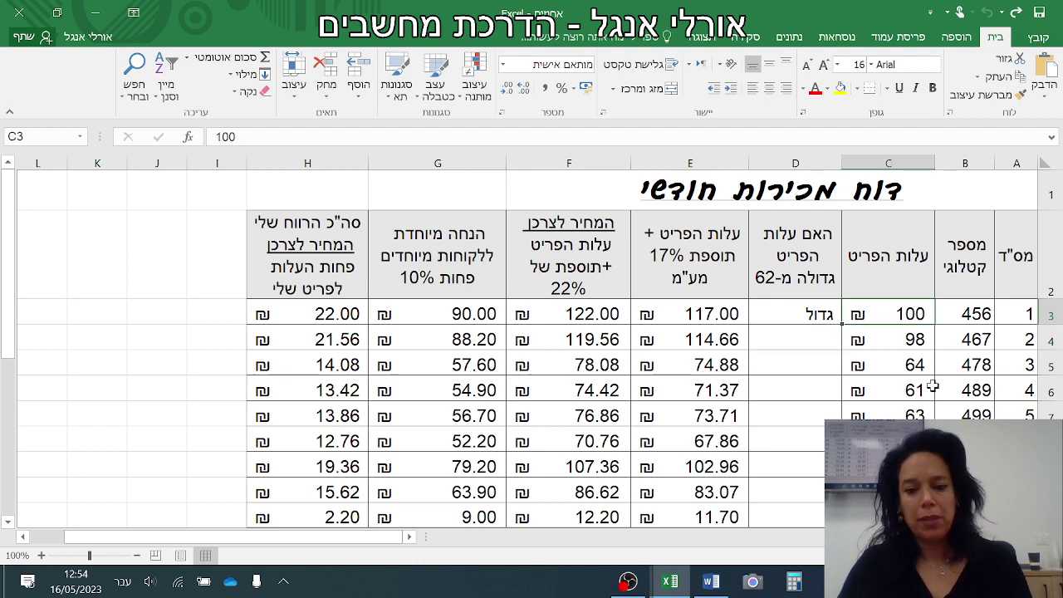
text(61)
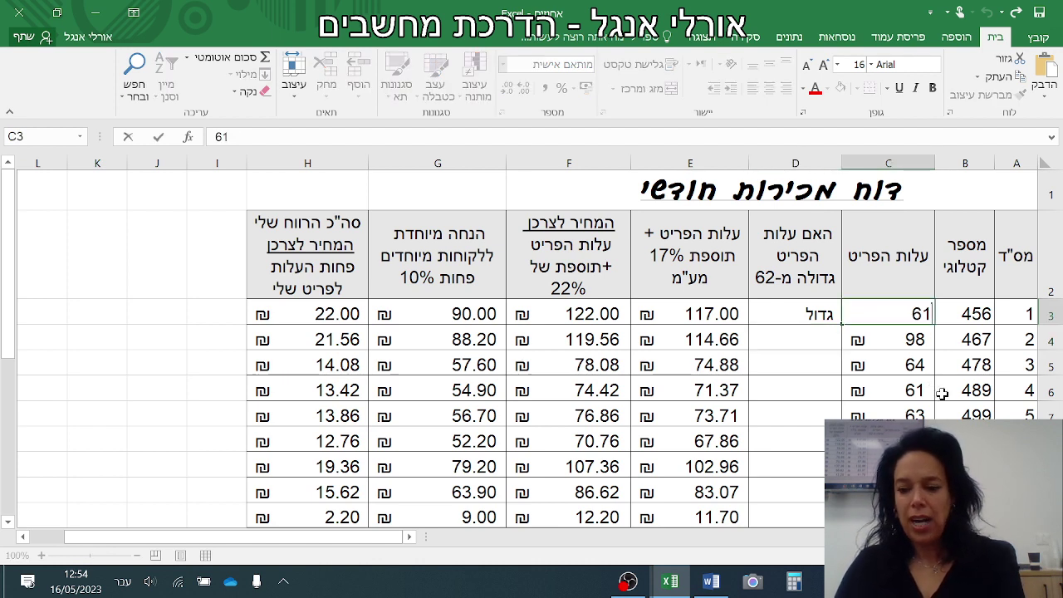
key(Return)
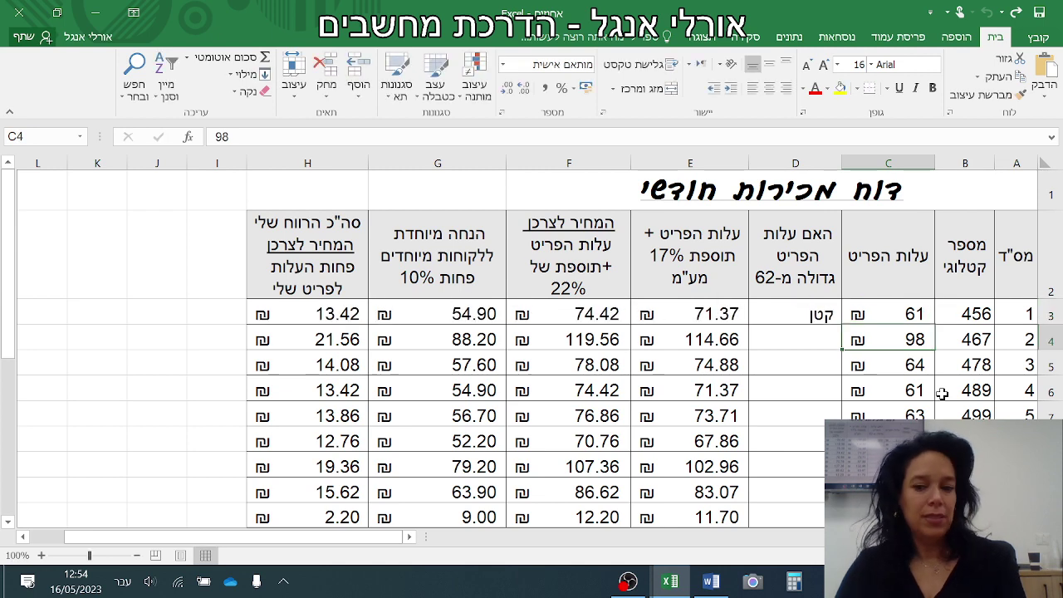
click(917, 314)
text(100)
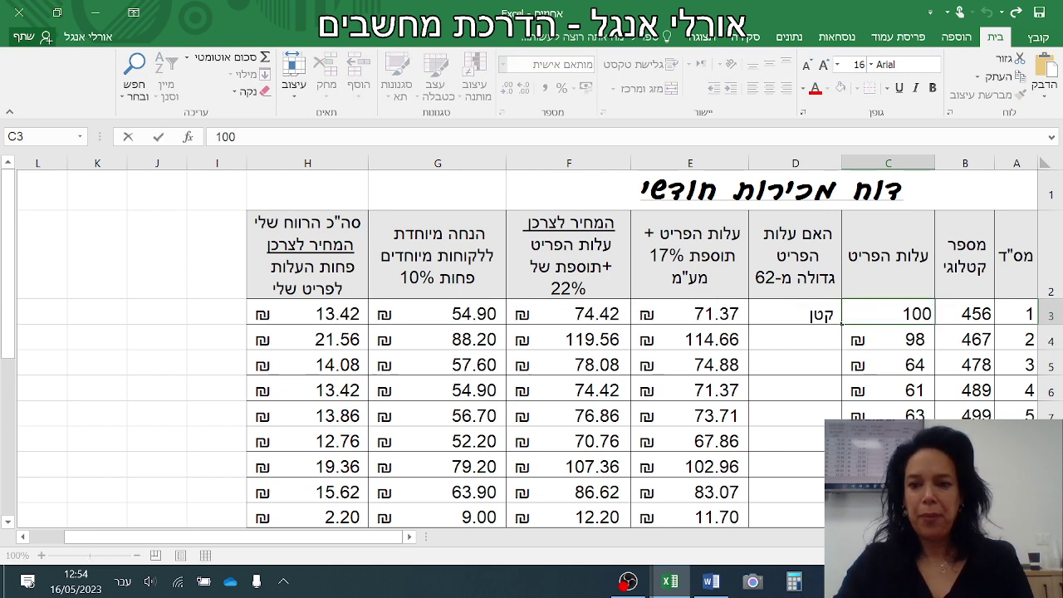
key(Return)
Step: Set the item cost in C3 to 102 and select cell D4
click(905, 314)
text(102)
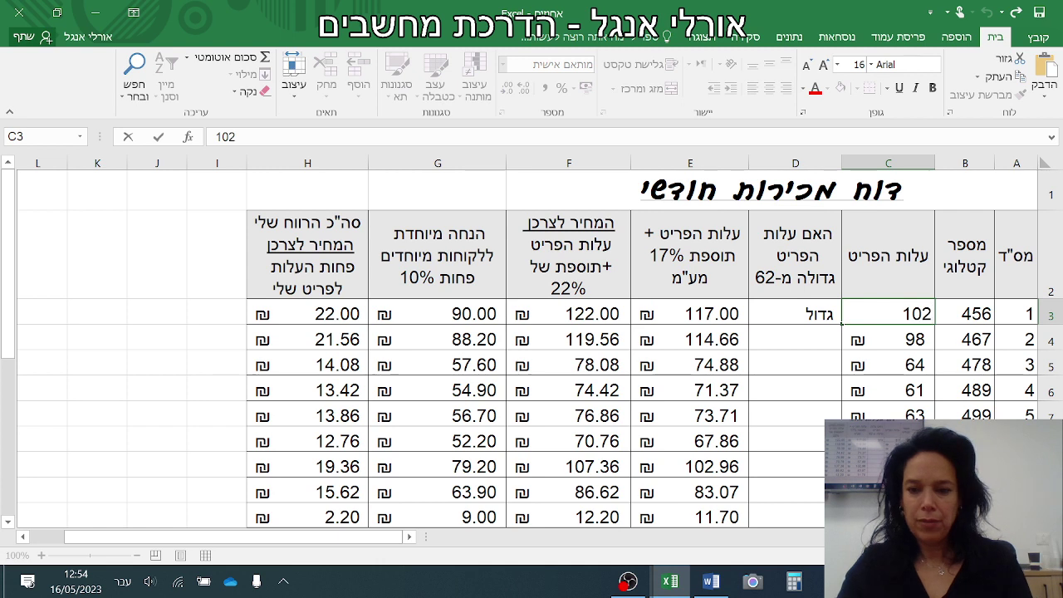
key(Return)
click(812, 338)
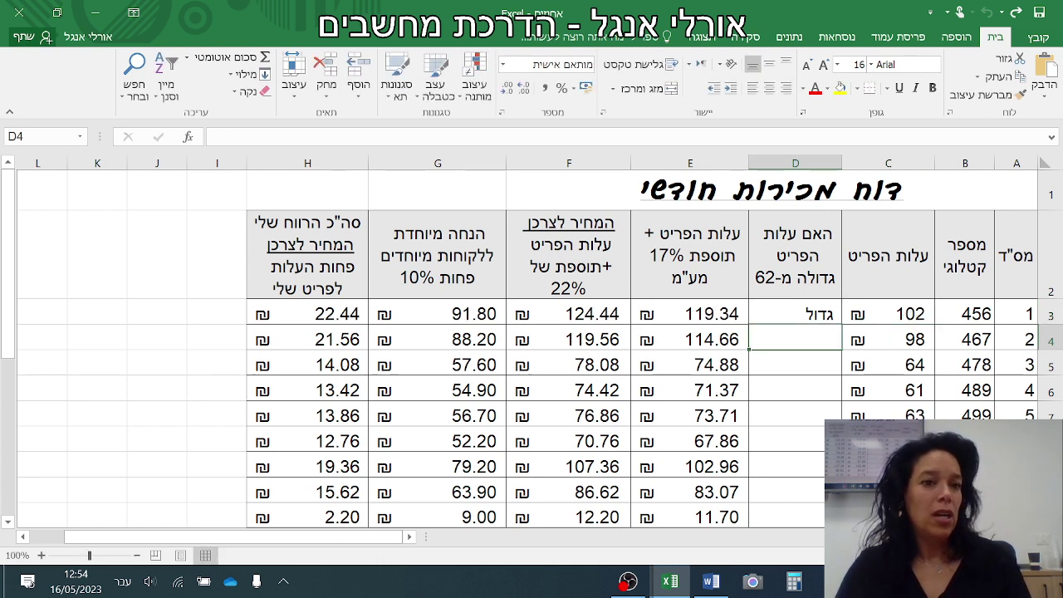
click(189, 137)
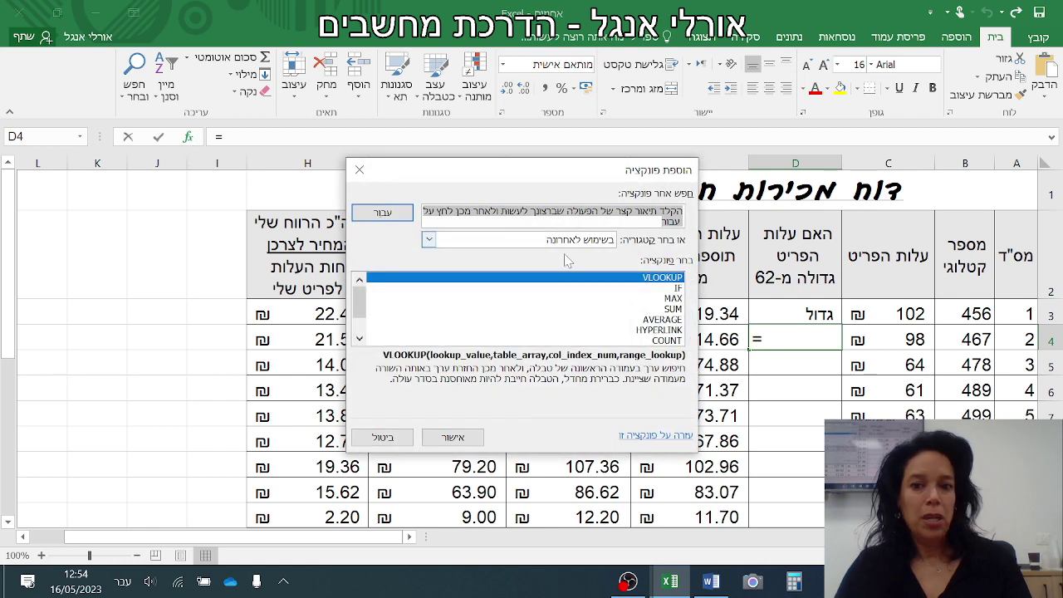
click(676, 288)
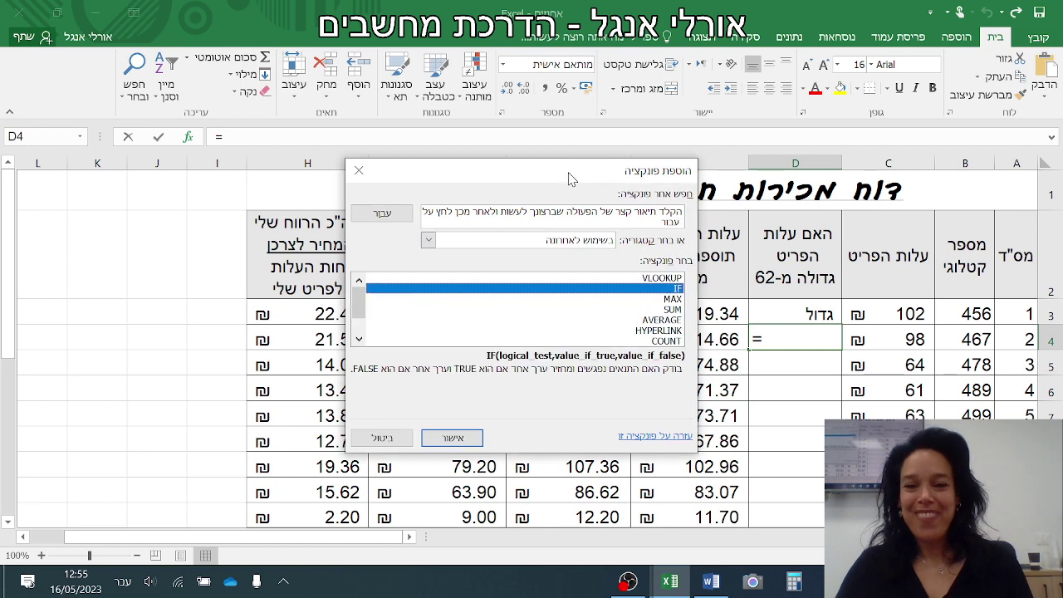
drag(570, 177, 428, 153)
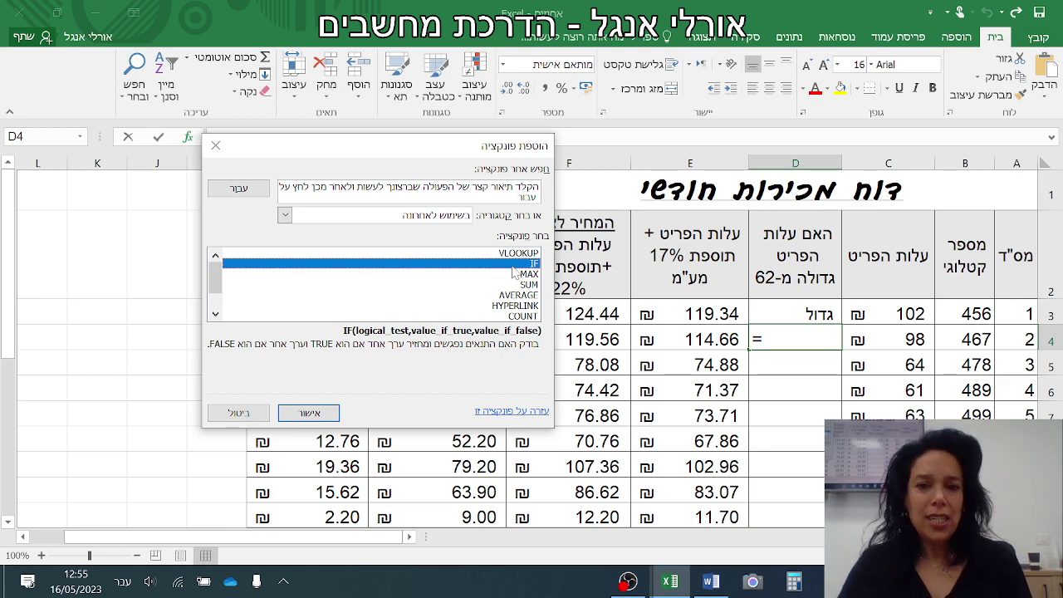
click(322, 420)
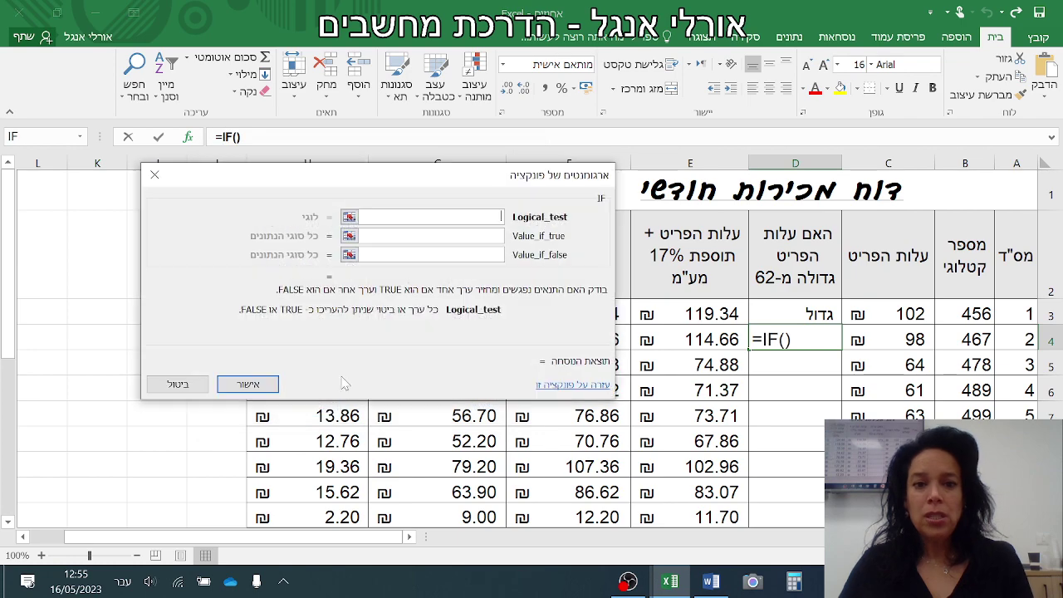
drag(471, 182, 595, 292)
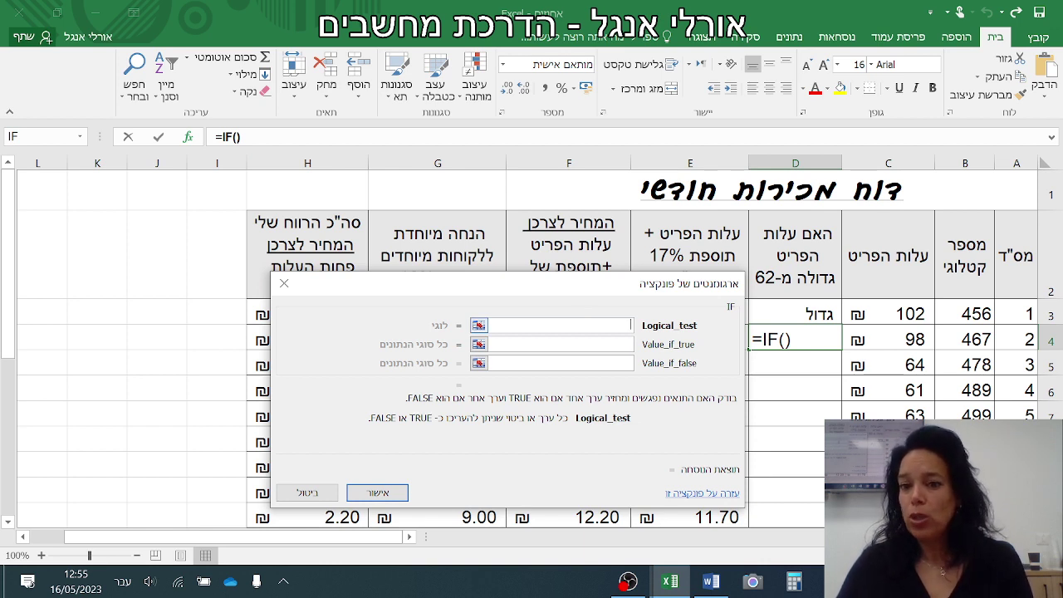
click(905, 341)
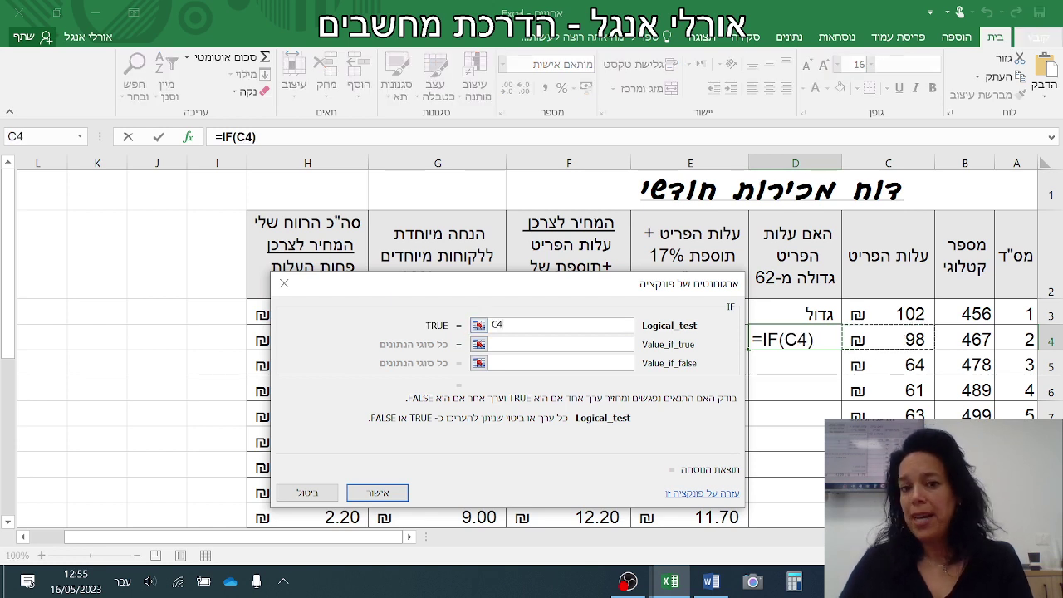
text(<62)
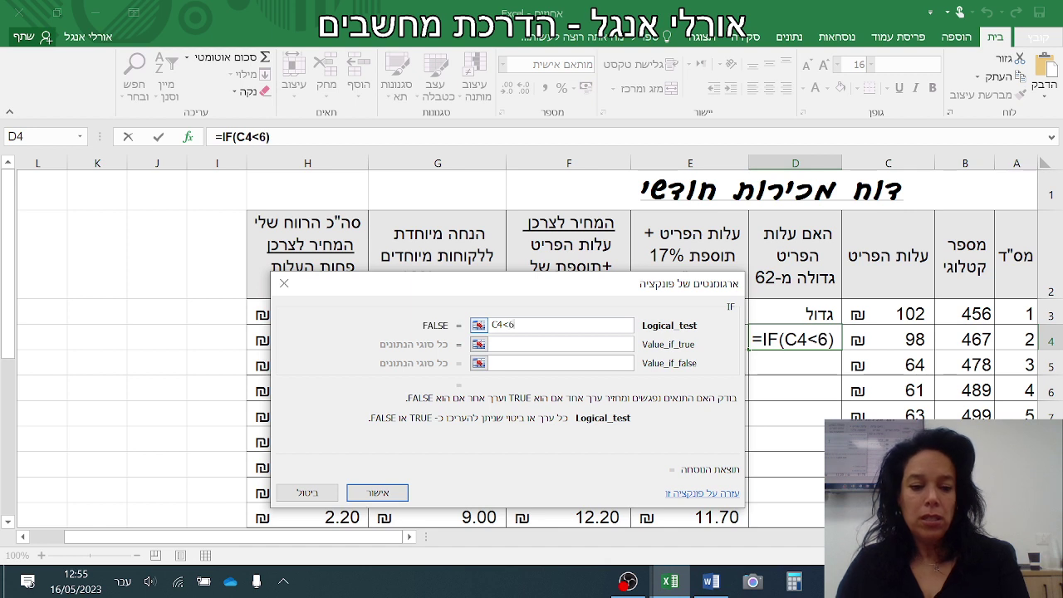
key(BackSpace)
key(BackSpace)
key(BackSpace)
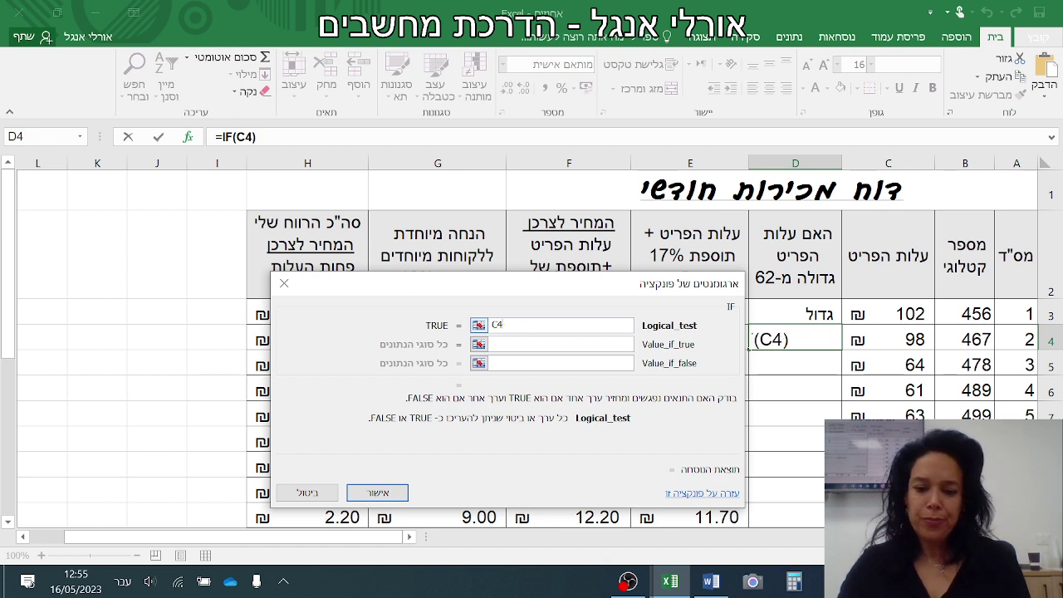
text(>62)
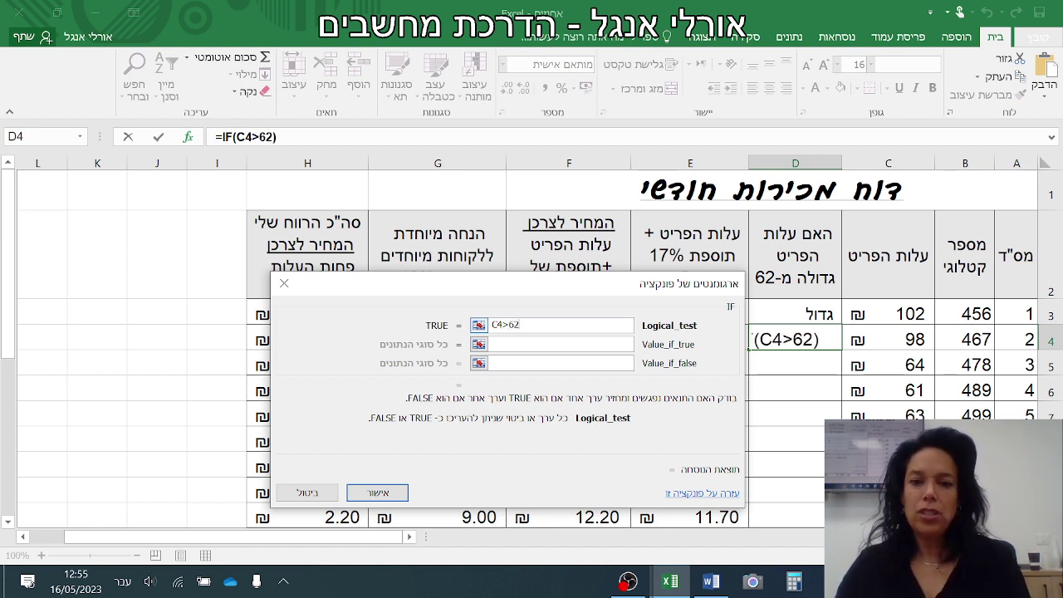
key(Tab)
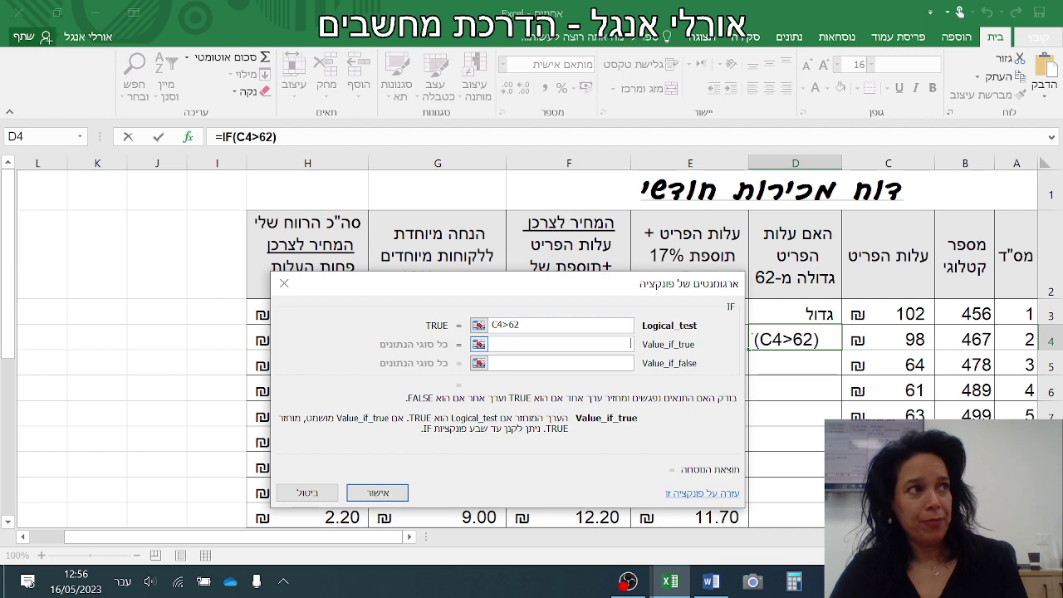
key(Escape)
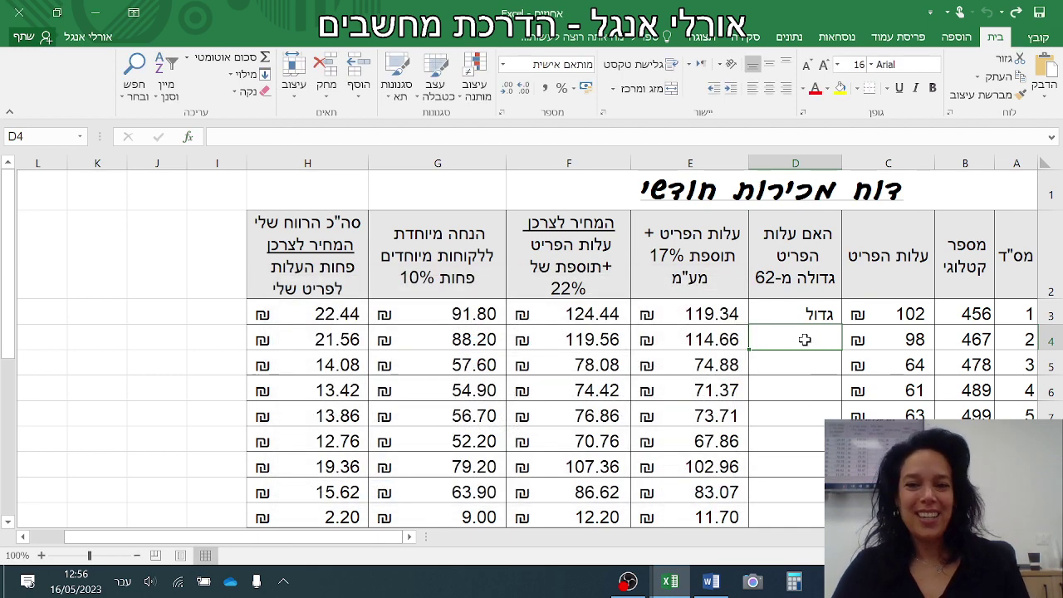
Step: Insert the IF function into D4 through the function wizard and set its Logical_test to C4>62
click(189, 138)
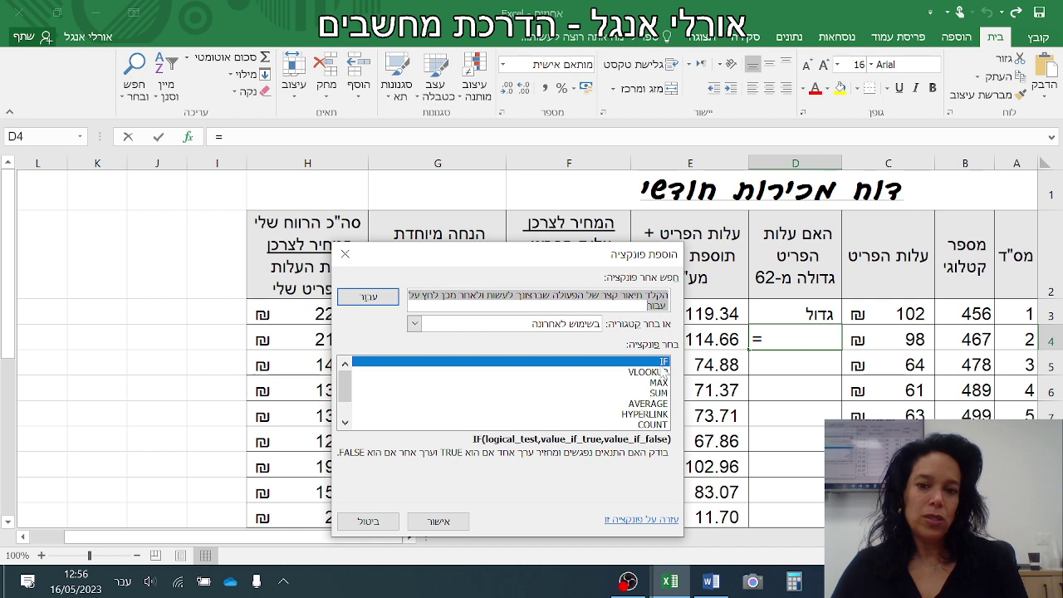
click(440, 522)
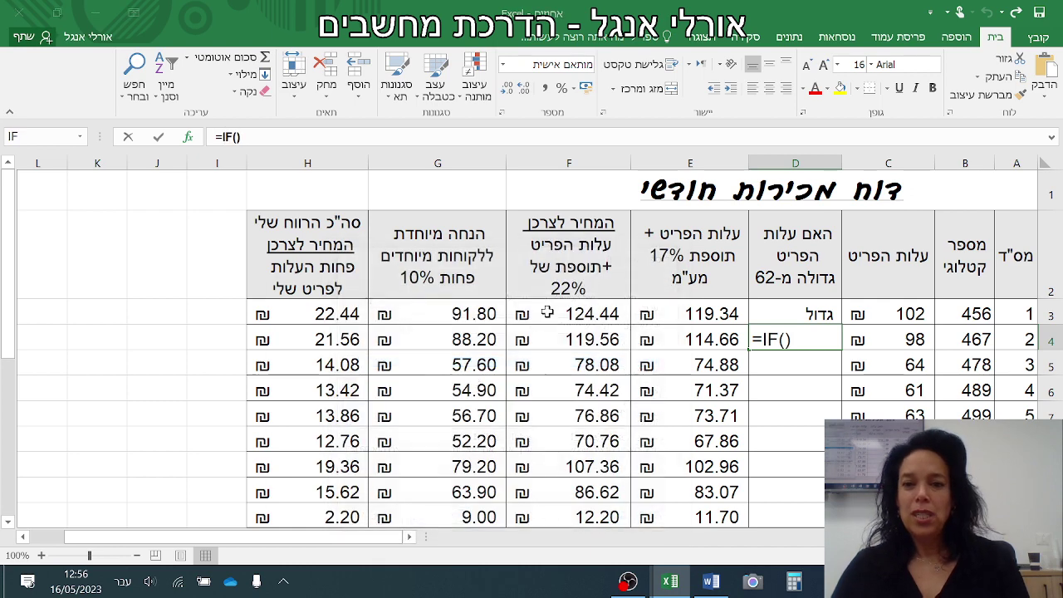
mouse_move(557, 286)
mouse_down()
mouse_move(546, 284)
mouse_move(556, 289)
mouse_up()
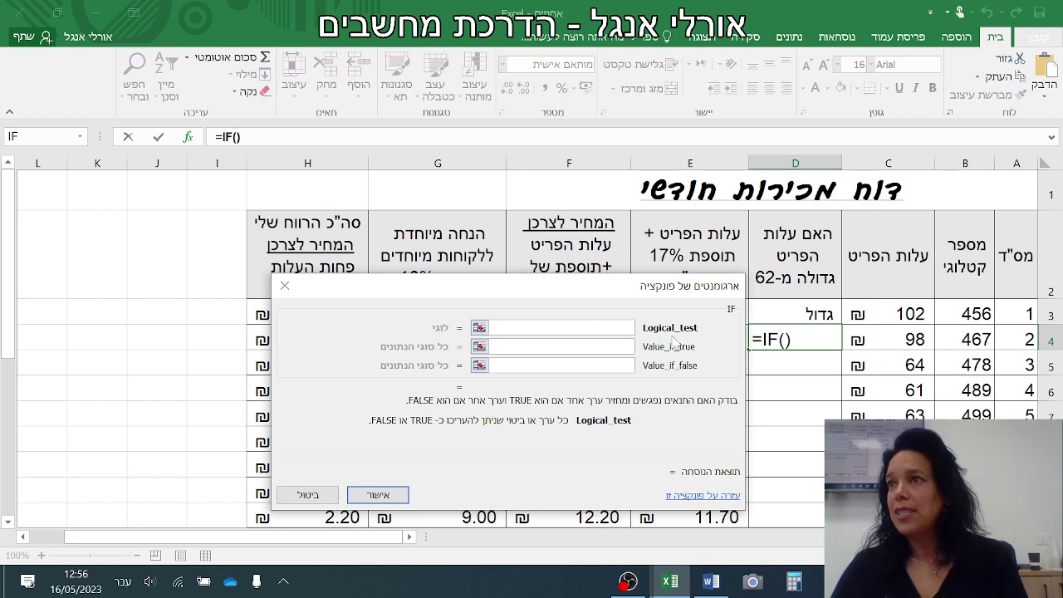
click(897, 343)
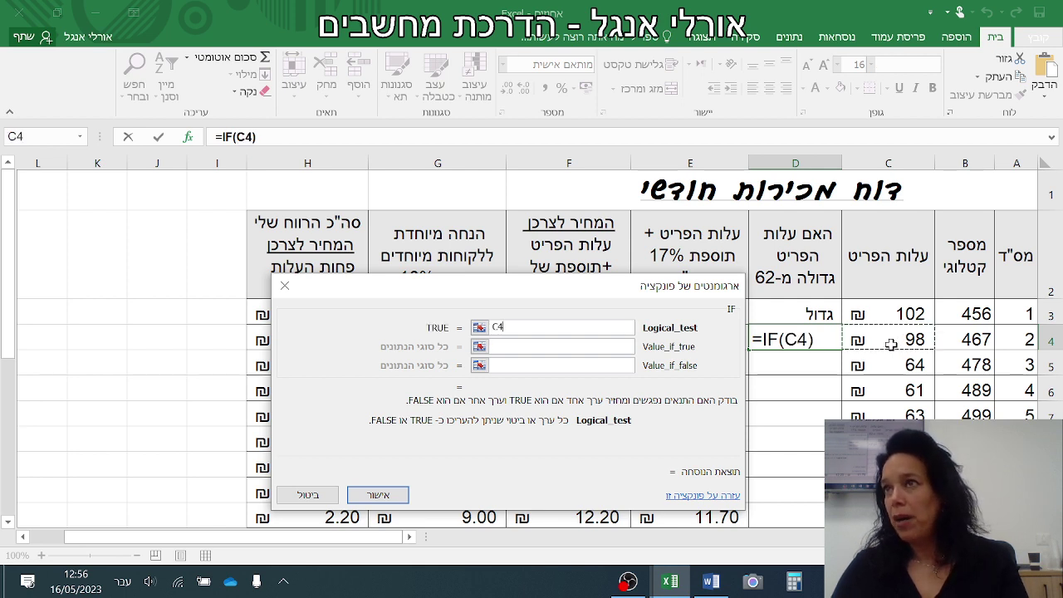
text(>)
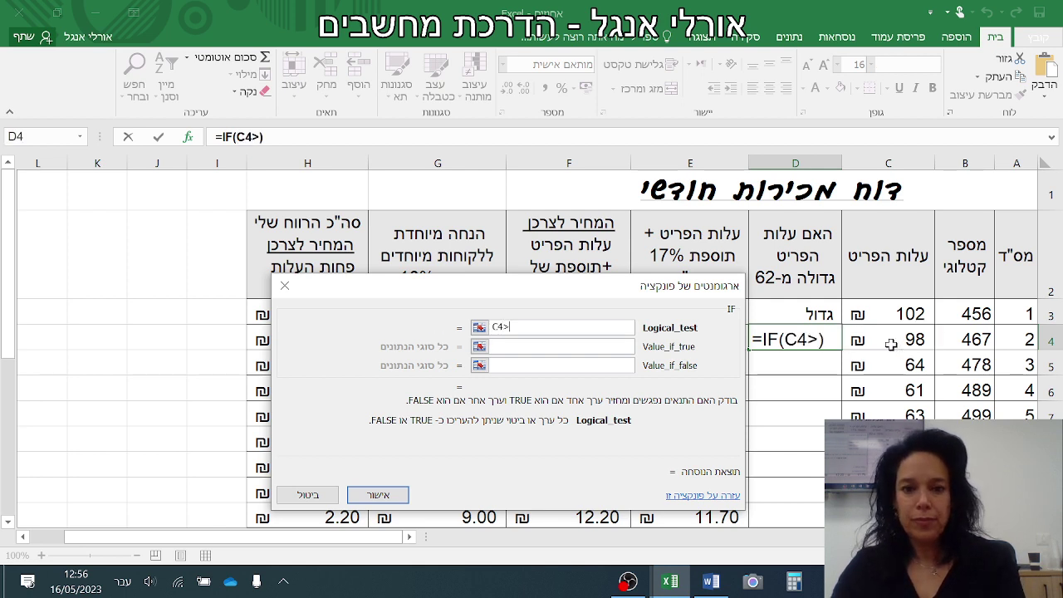
text(62)
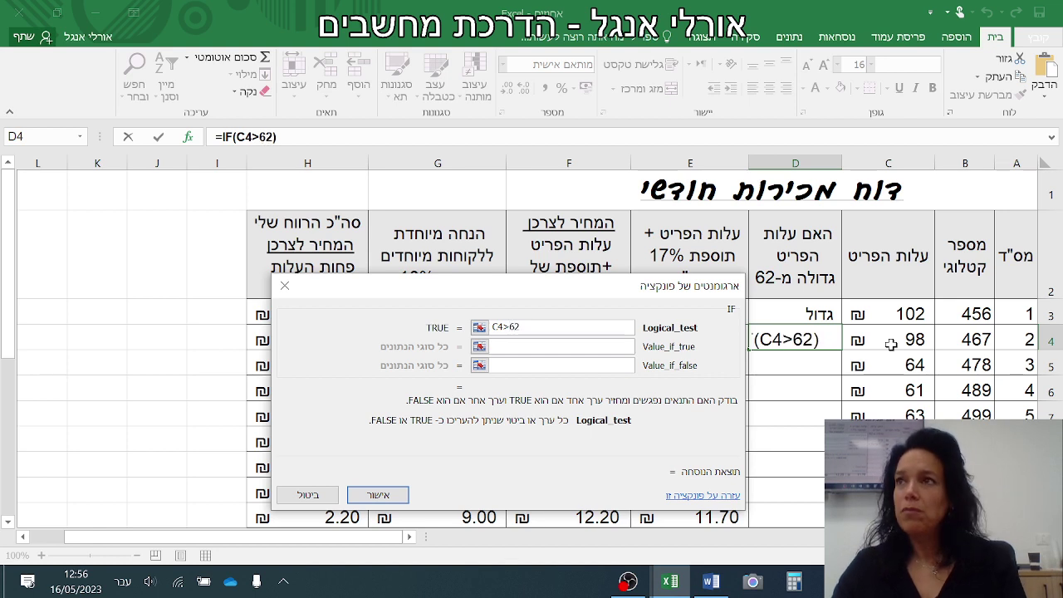
Step: Set the IF arguments for D4 to return "גדול" if true and "קטן" if false
key(Tab)
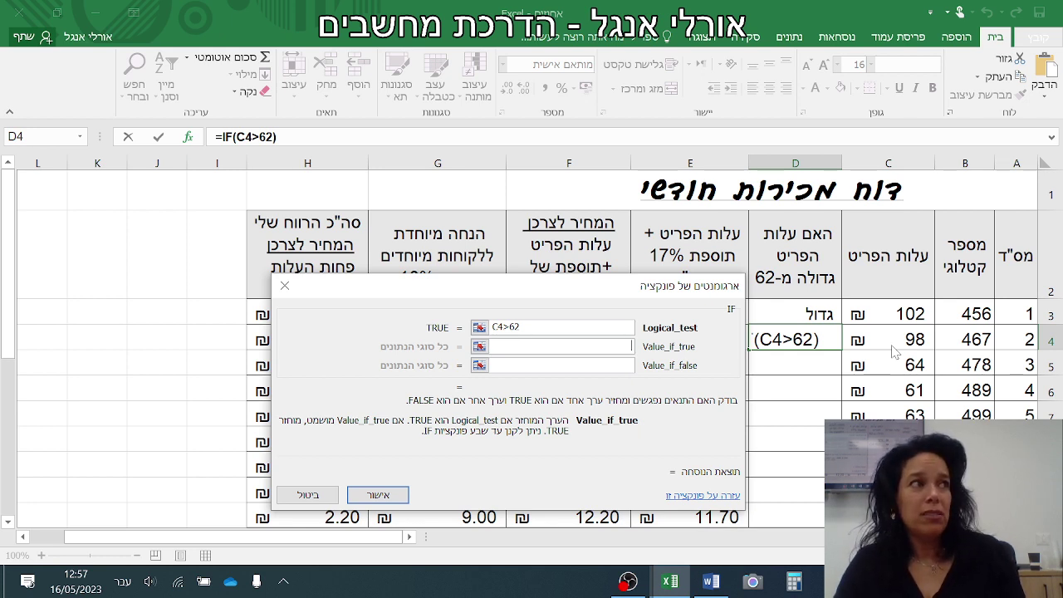
text(גדול)
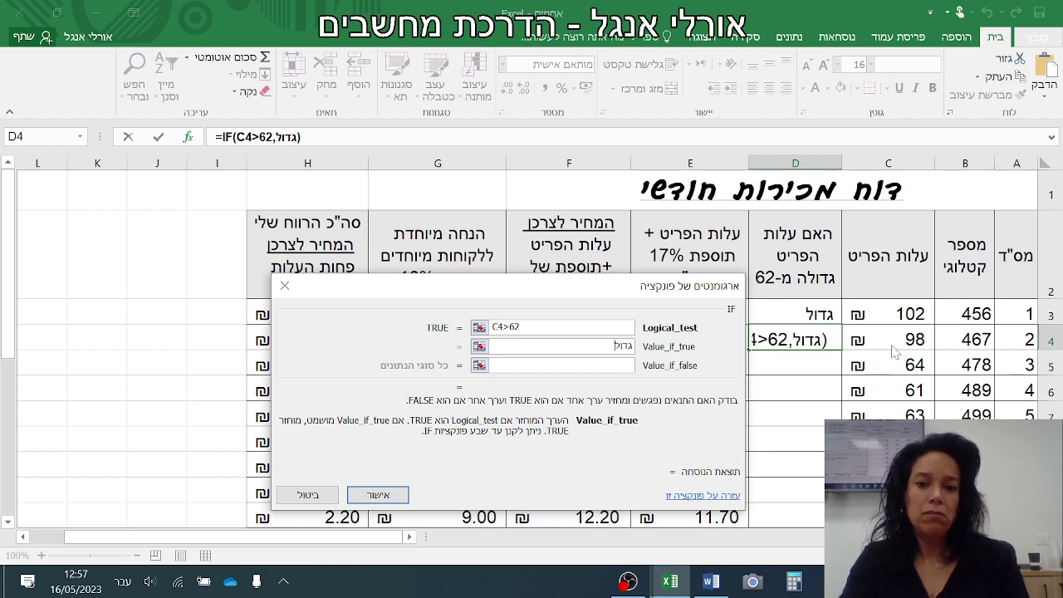
key(Tab)
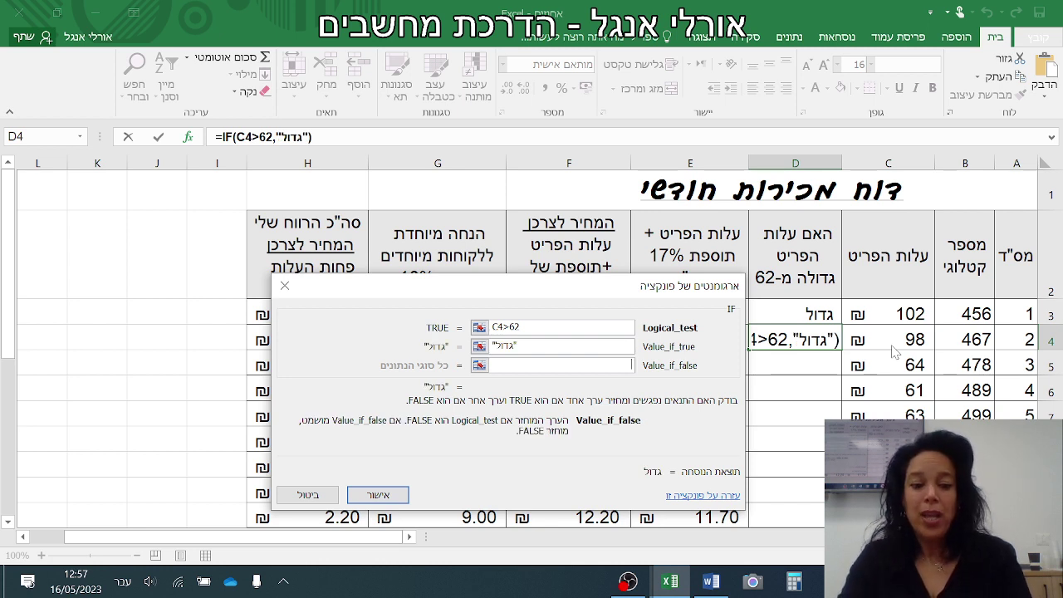
text(קטן)
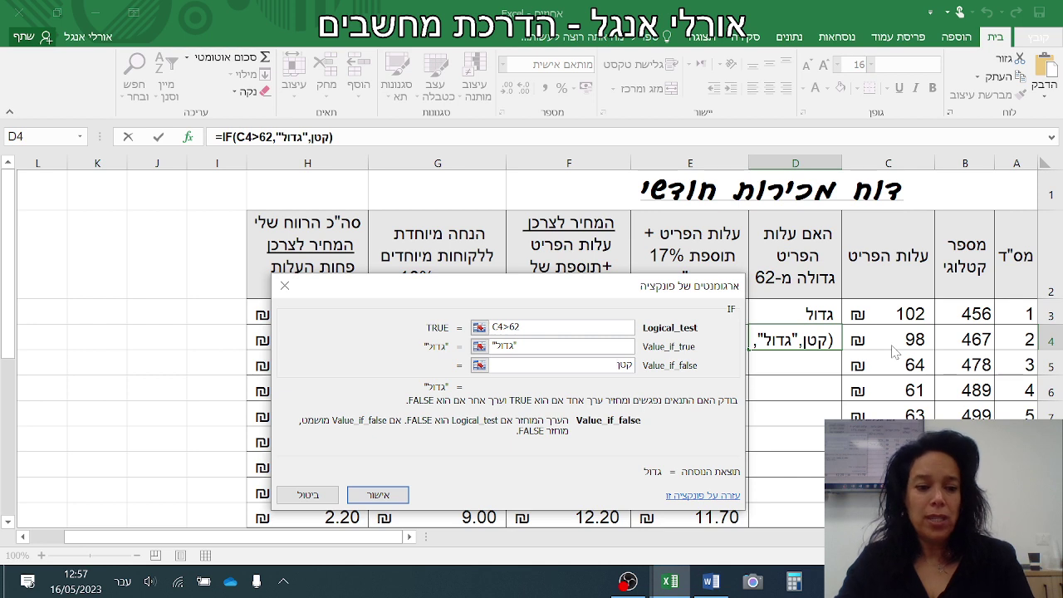
key(Tab)
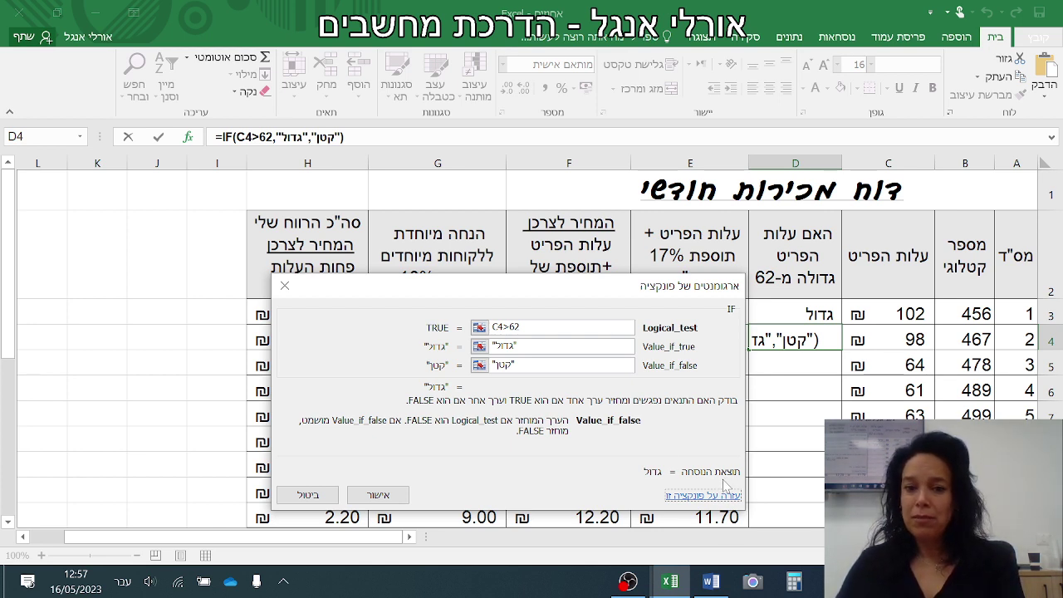
Step: Change the logical test to C4<62 and complete the IF formula in D4
click(505, 327)
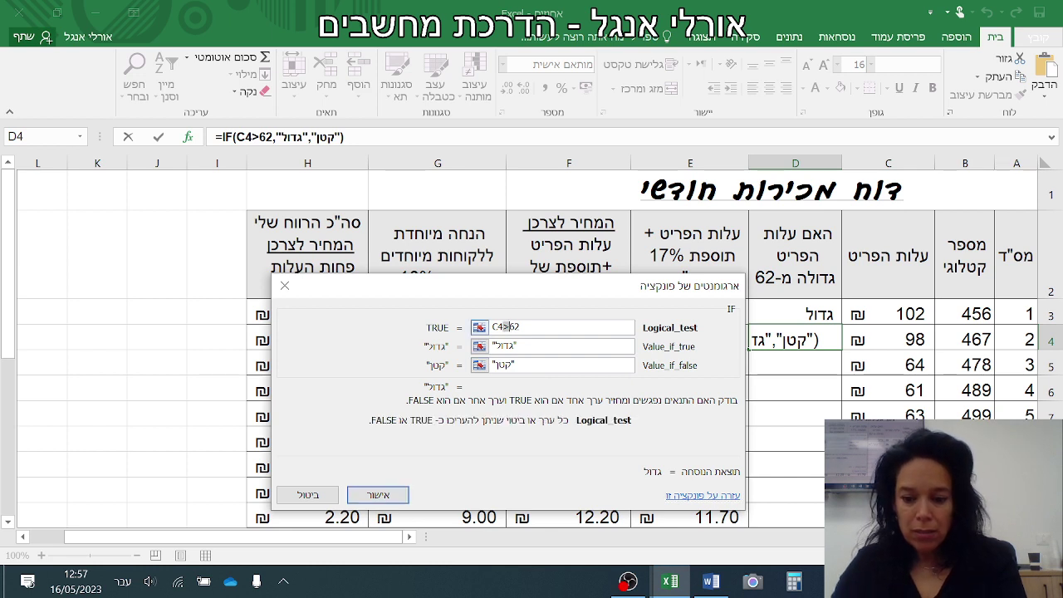
key(BackSpace)
text(<)
key(Tab)
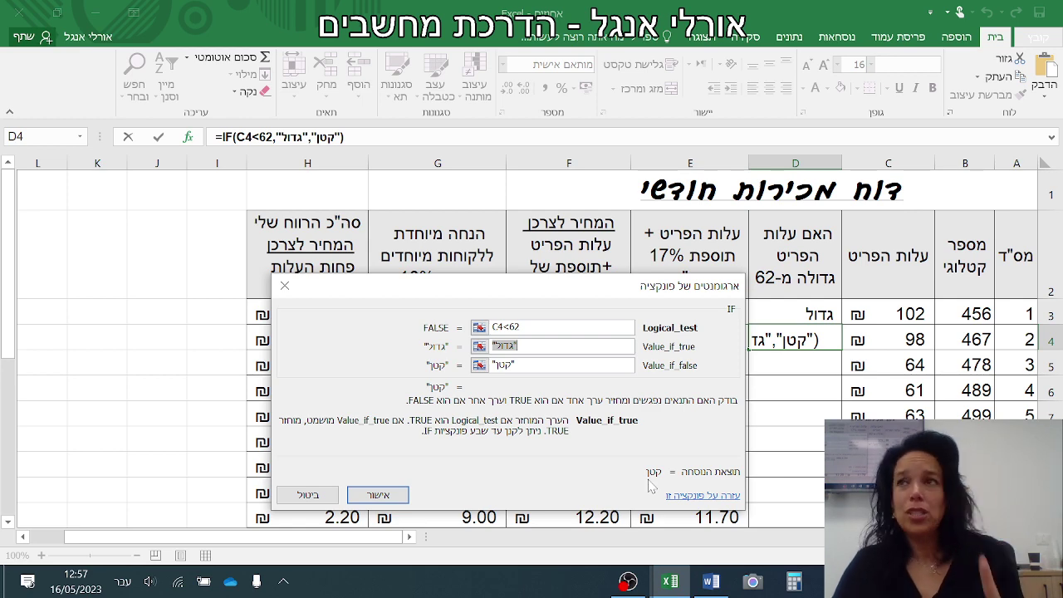
click(378, 495)
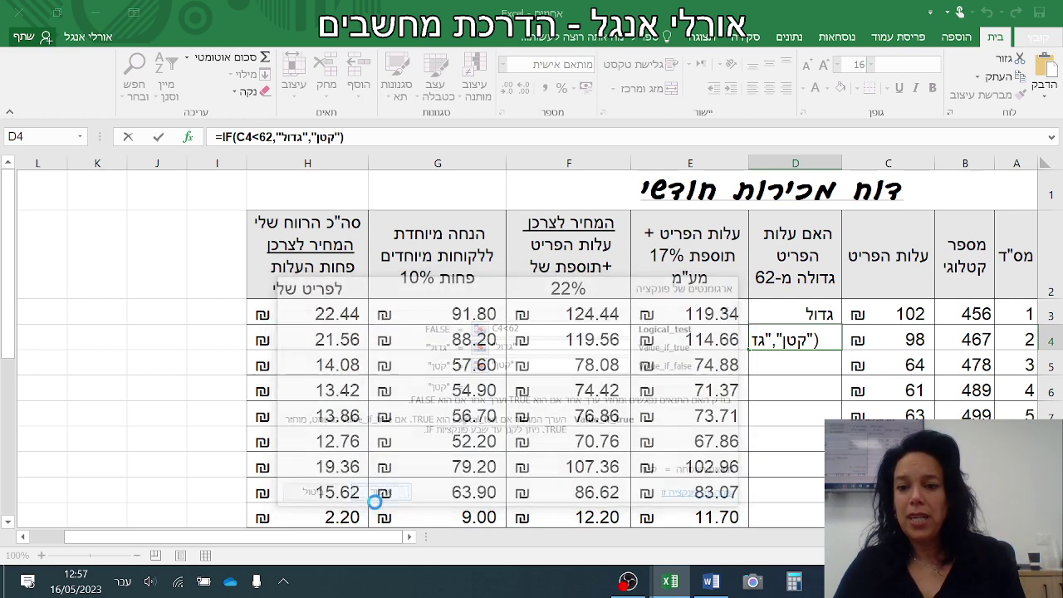
Step: Fill the D4 formula with the less-than test down through D11
scroll(697, 455, down, 1)
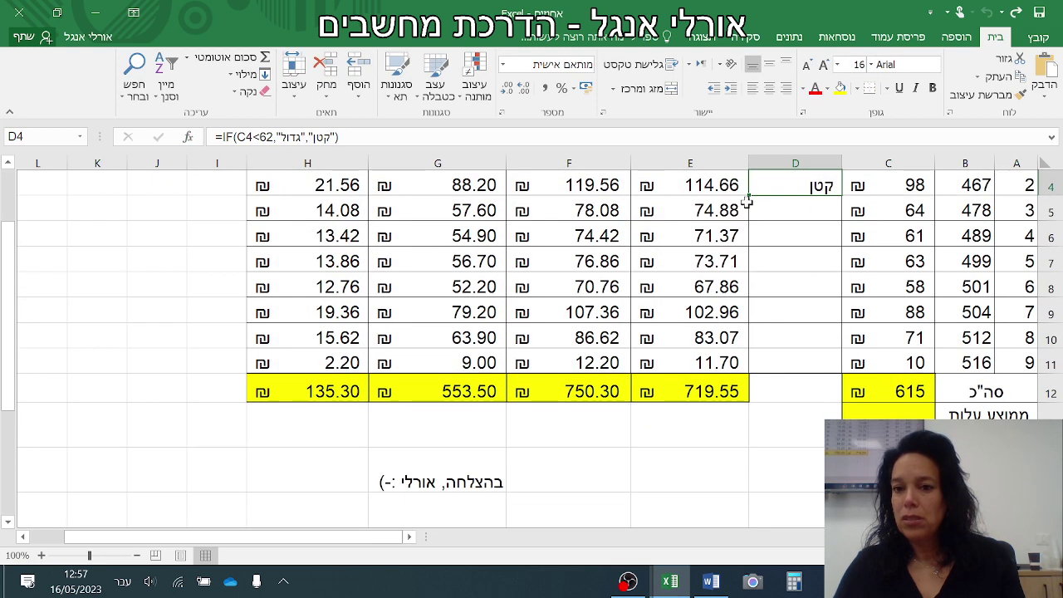
drag(751, 198, 764, 368)
scroll(764, 367, up, 1)
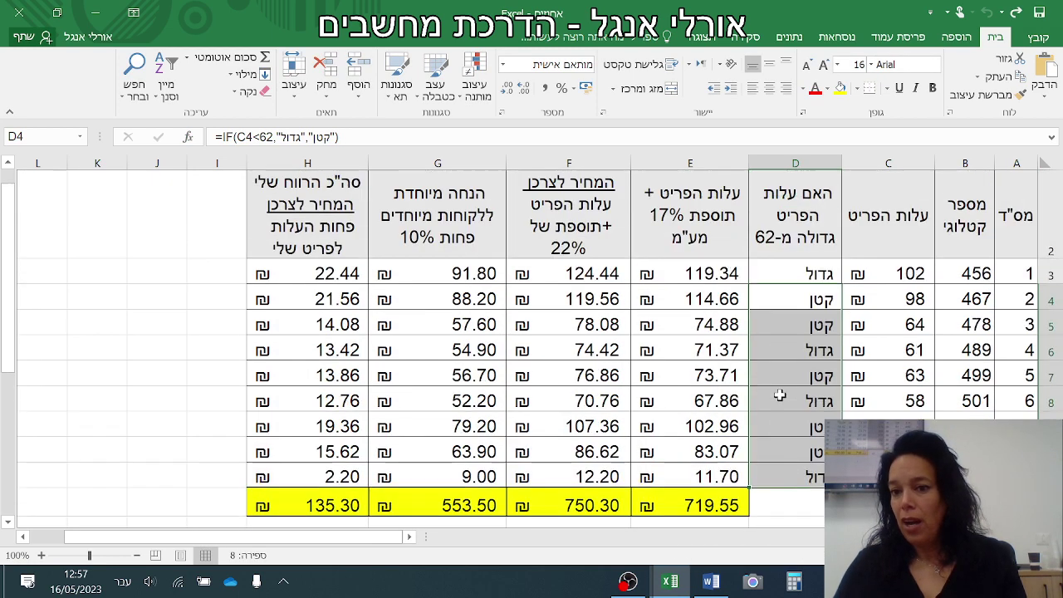
click(788, 339)
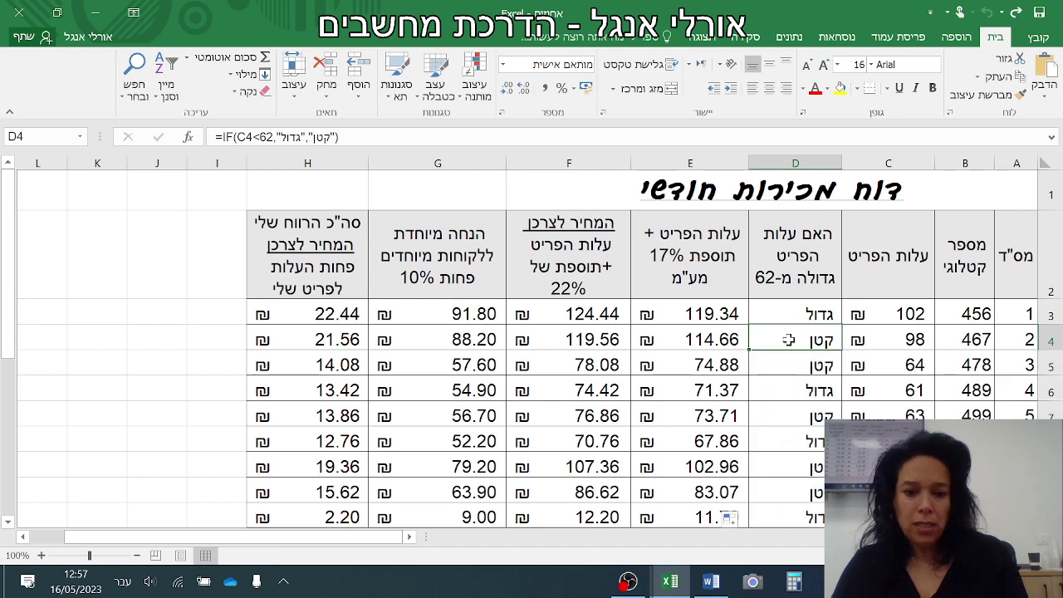
click(257, 136)
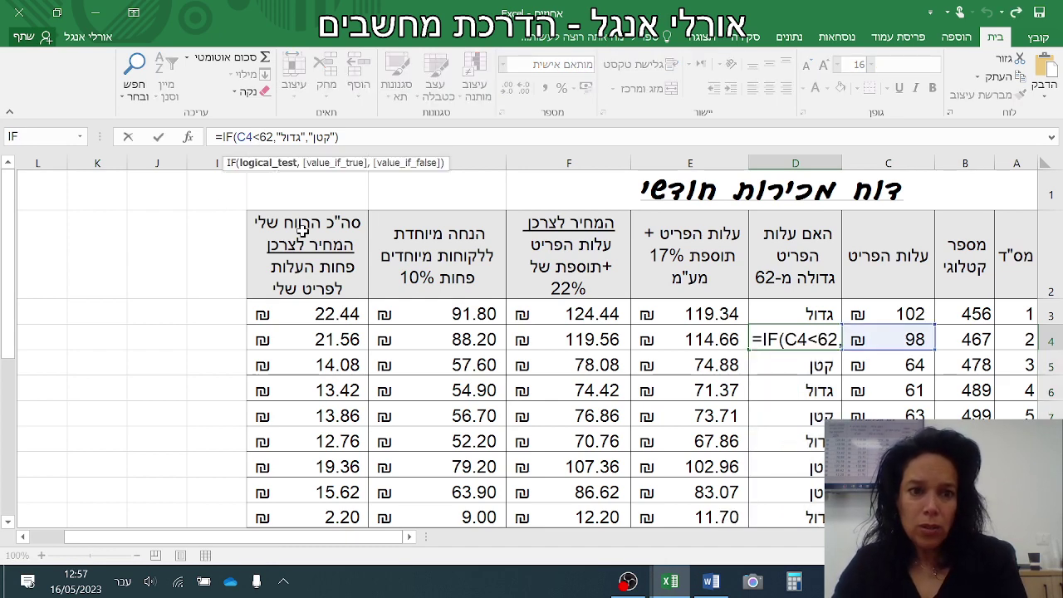
key(Return)
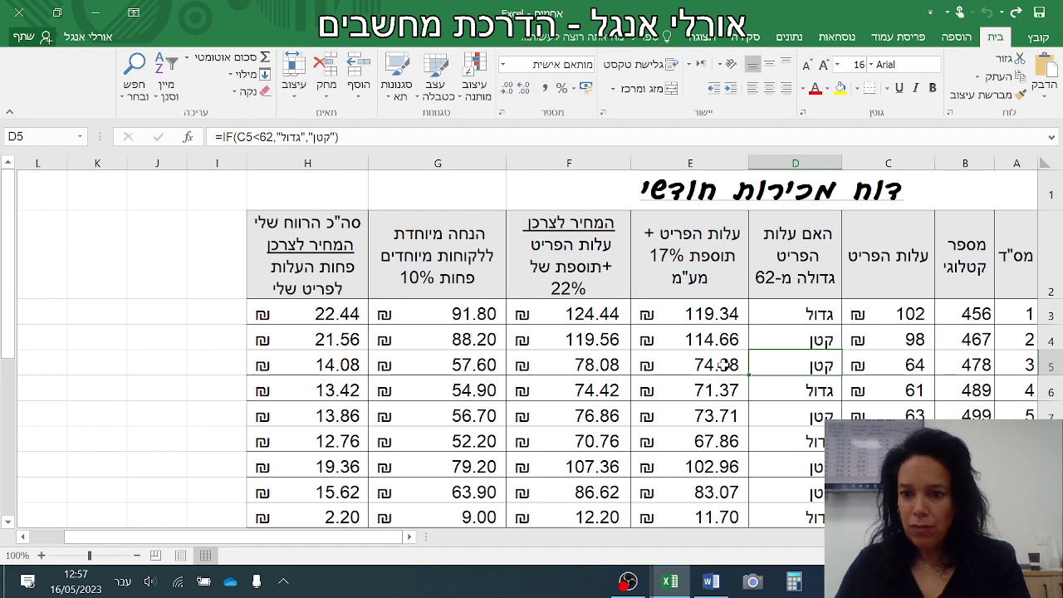
Step: Edit the D4 formula so its logical test reads C4>62
click(794, 337)
click(253, 136)
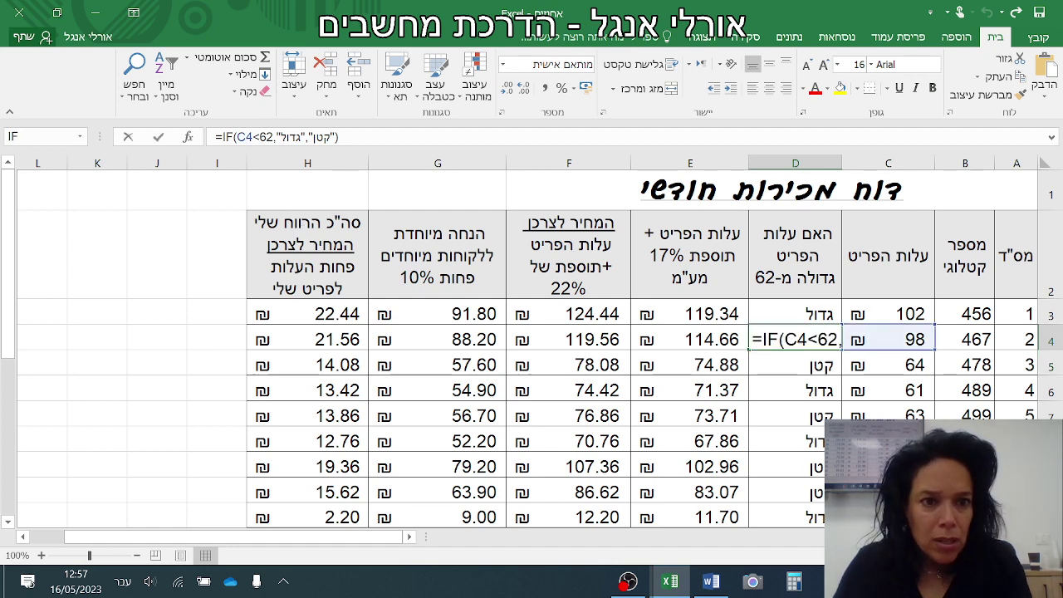
key(Delete)
text(>)
key(Return)
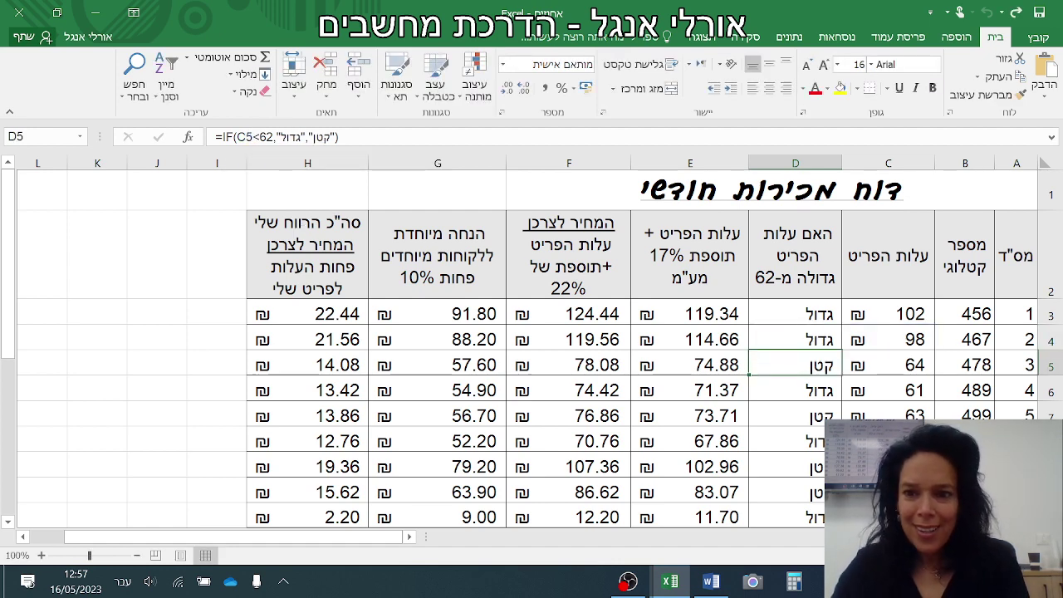
Step: Fill the corrected D4 formula down through D11 and review the labels in column D
click(776, 345)
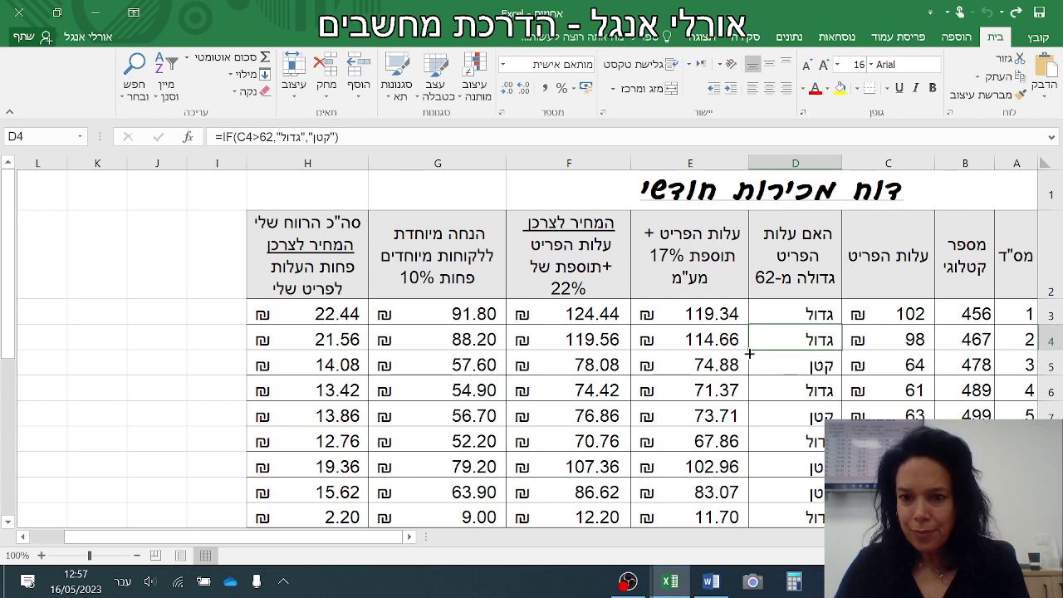
drag(750, 352, 766, 397)
click(798, 478)
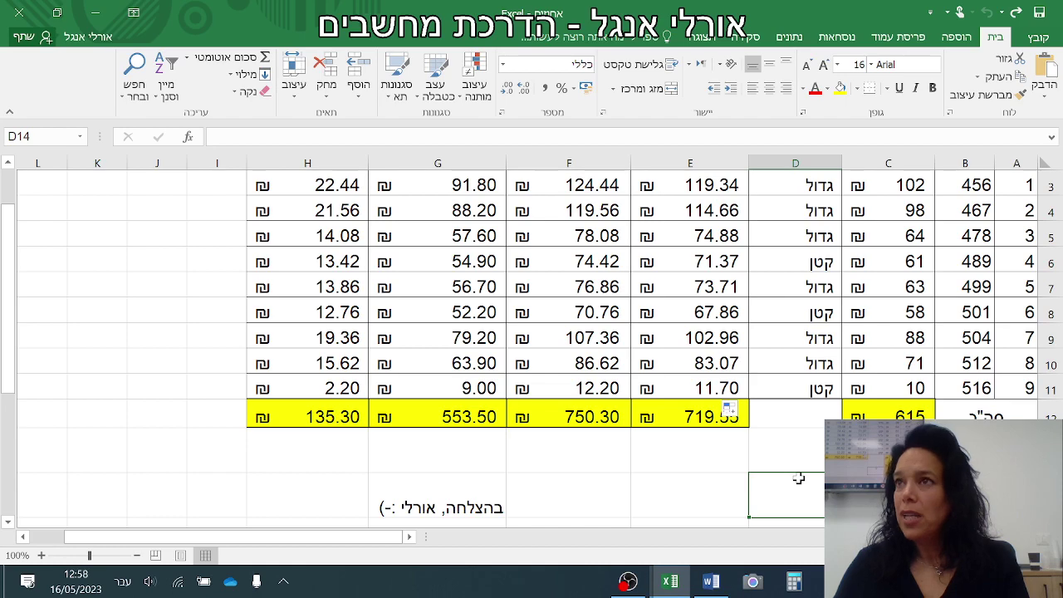
scroll(798, 479, up, 2)
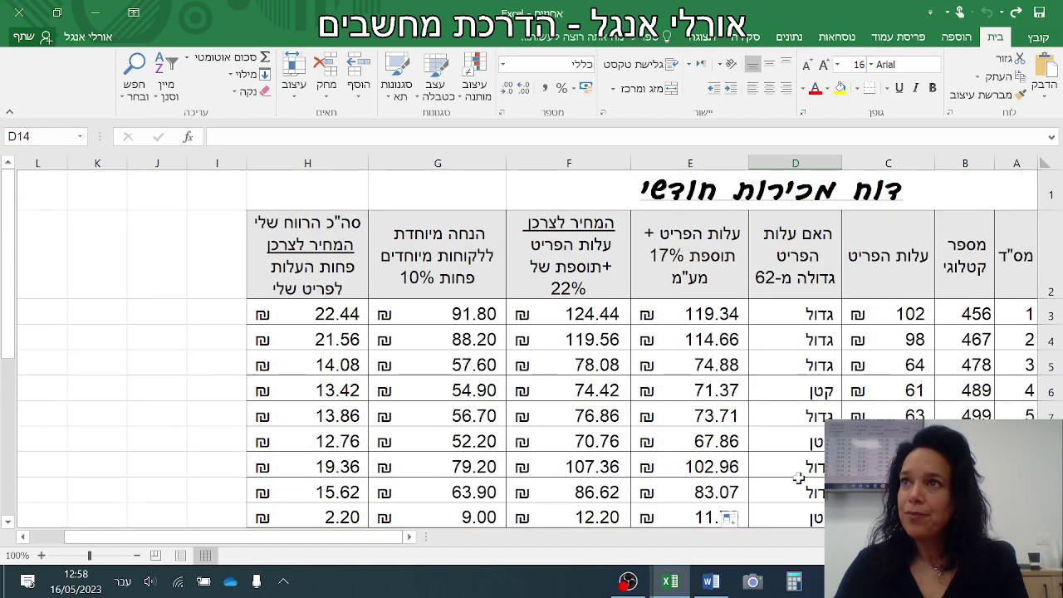
click(627, 581)
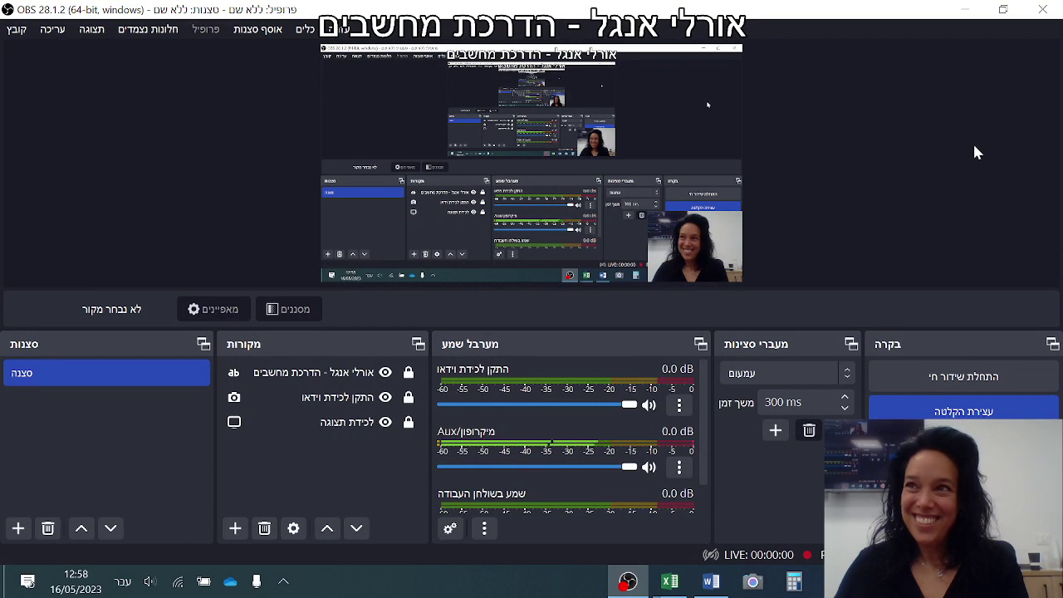